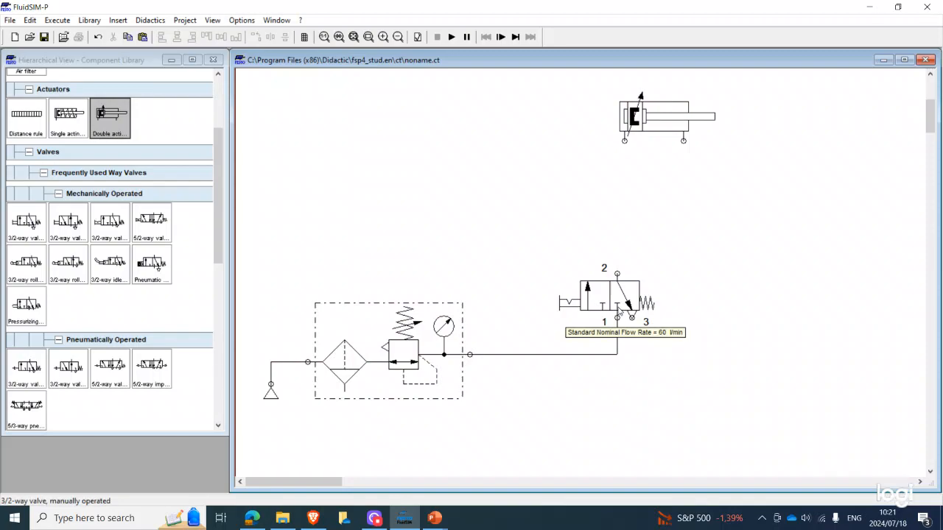
# Reposition the double-acting cylinder so it sits directly above the 3/2-way valve
pyautogui.moveTo(652, 102); pyautogui.dragTo(615, 191)
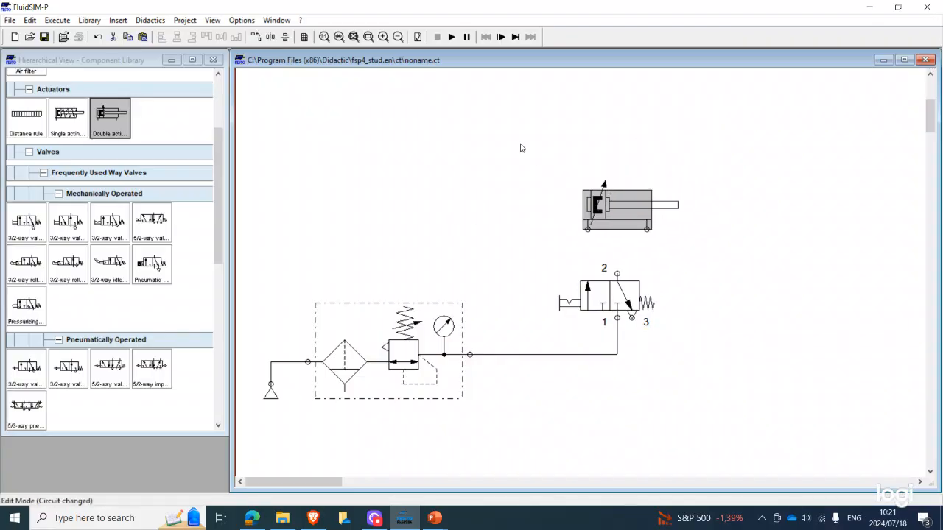
pyautogui.click(520, 148)
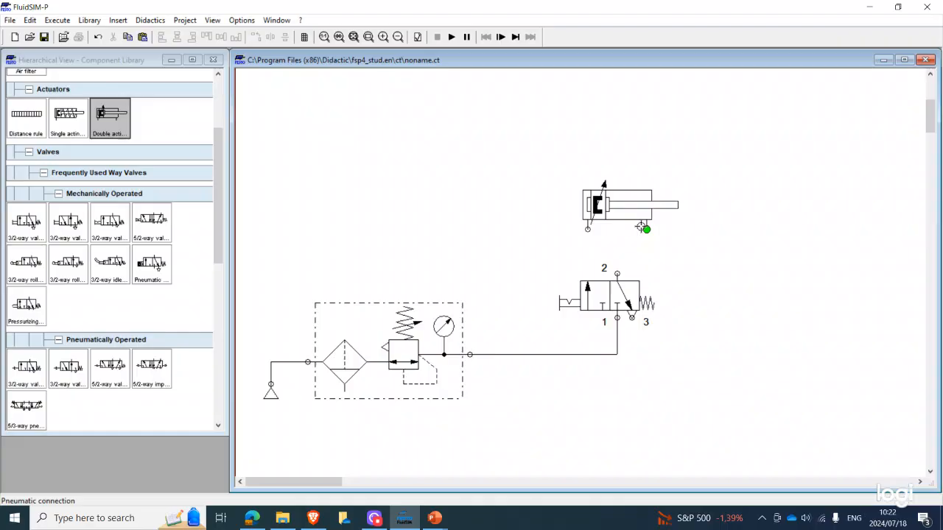
pyautogui.moveTo(635, 234)
pyautogui.moveTo(618, 203)
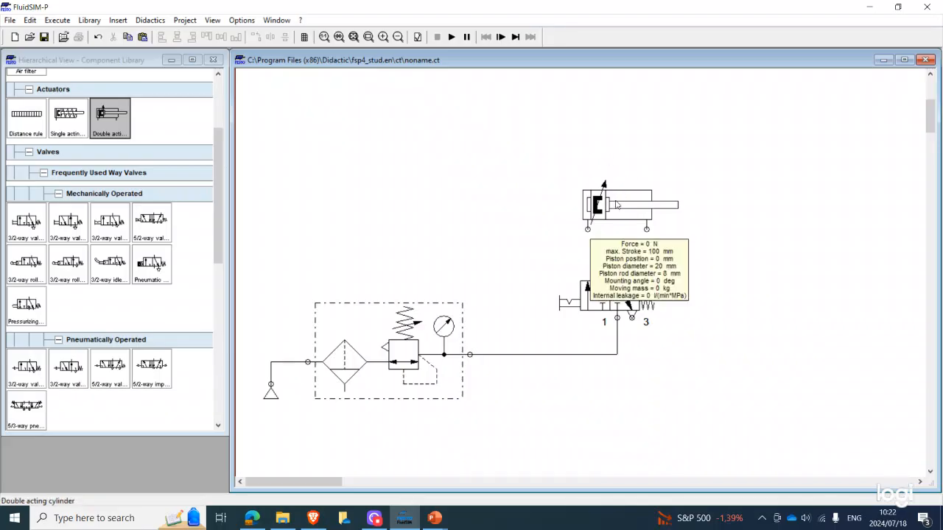
pyautogui.moveTo(619, 205); pyautogui.dragTo(651, 179)
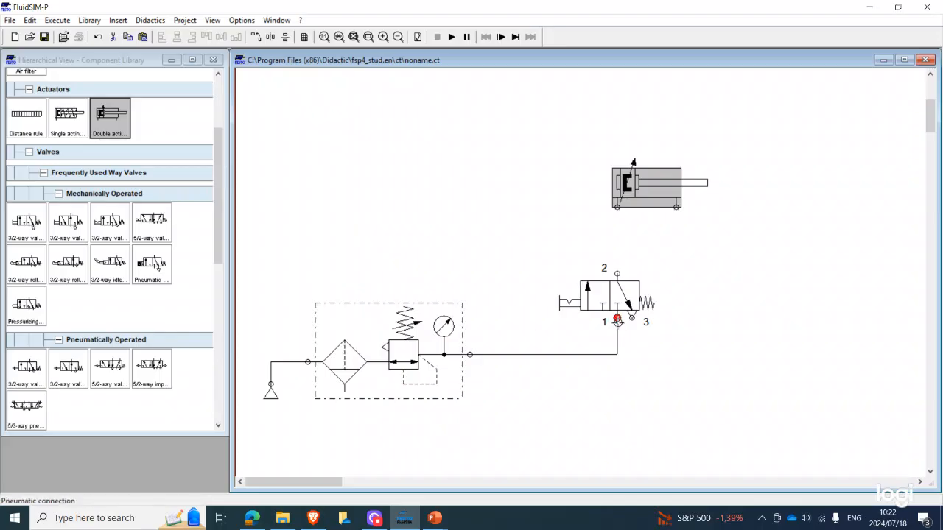
# Move the 3/2-way valve aside and place a mechanically operated 5/2-way valve with selection switch below the cylinder
pyautogui.moveTo(604, 292); pyautogui.dragTo(728, 348)
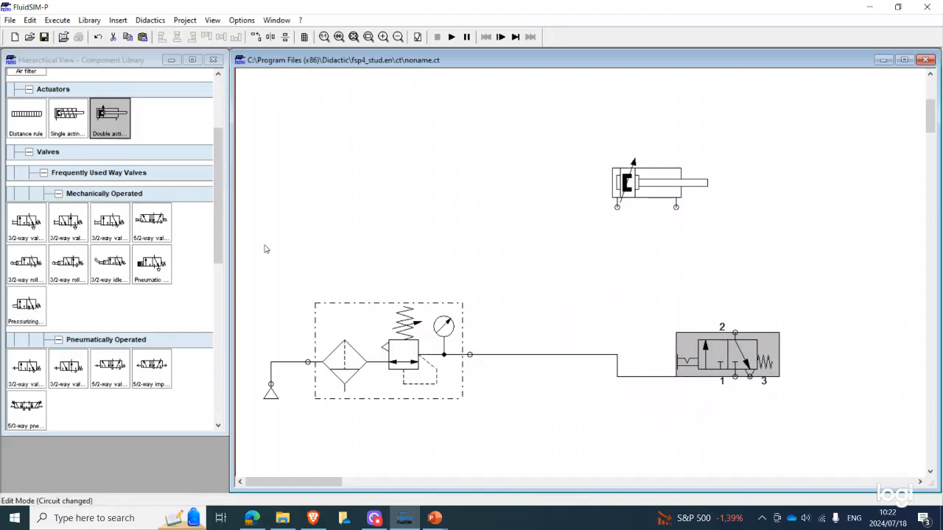
pyautogui.moveTo(146, 216); pyautogui.dragTo(606, 289)
pyautogui.click(609, 317)
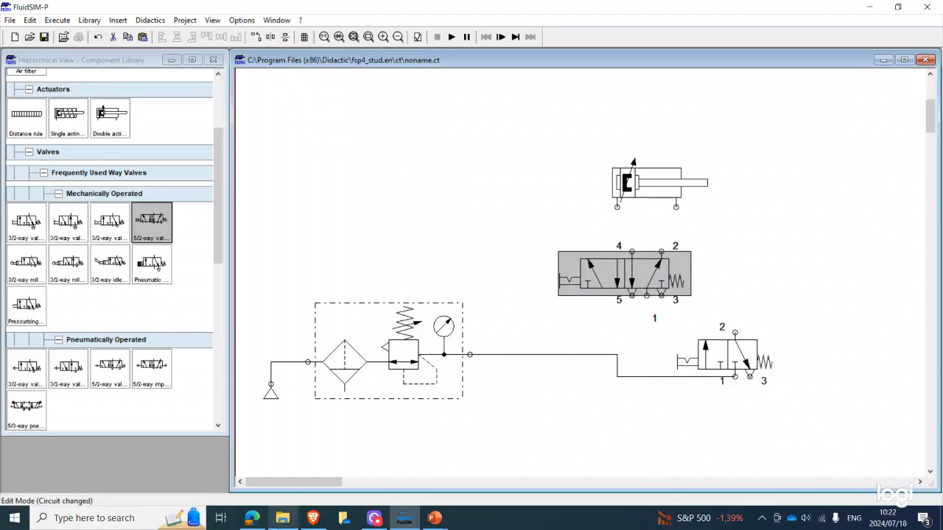
# Check the process description in the EXERCISE 4 PowerPoint presentation and return to FluidSIM
pyautogui.moveTo(435, 516)
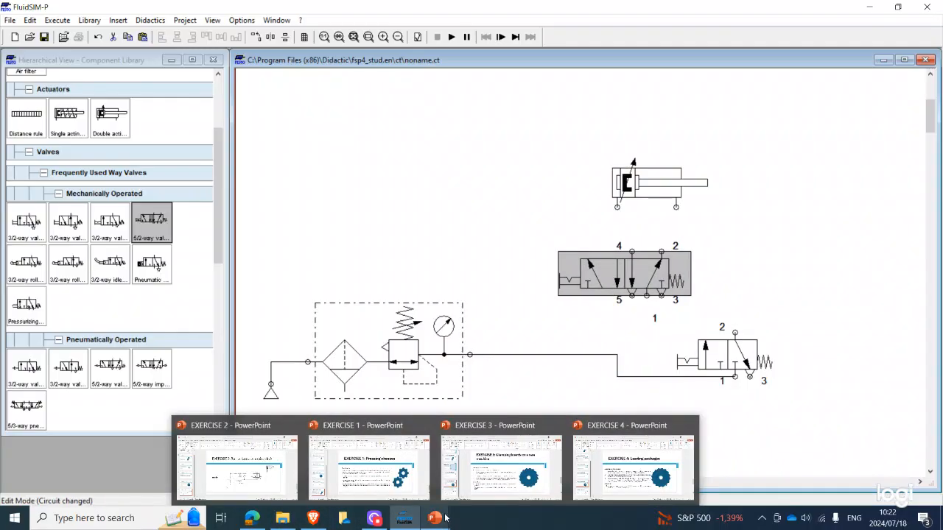
pyautogui.click(638, 480)
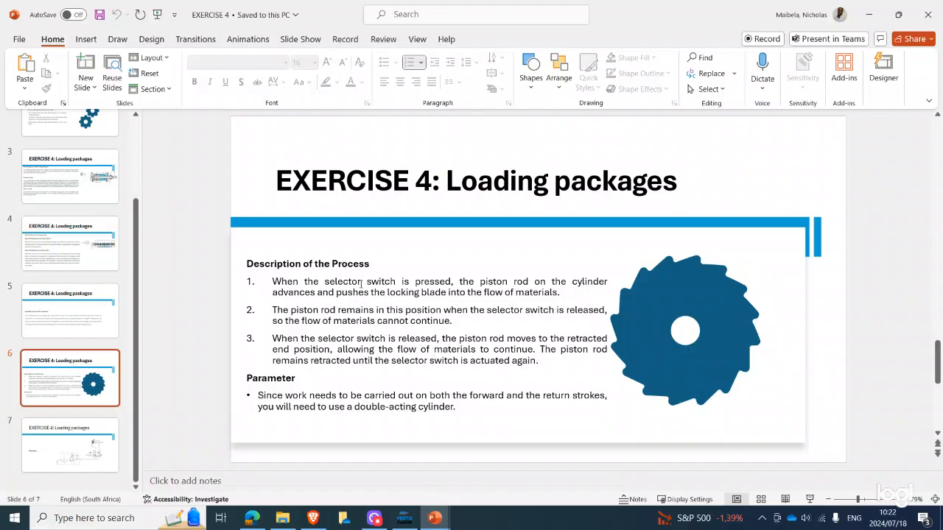
pyautogui.click(404, 518)
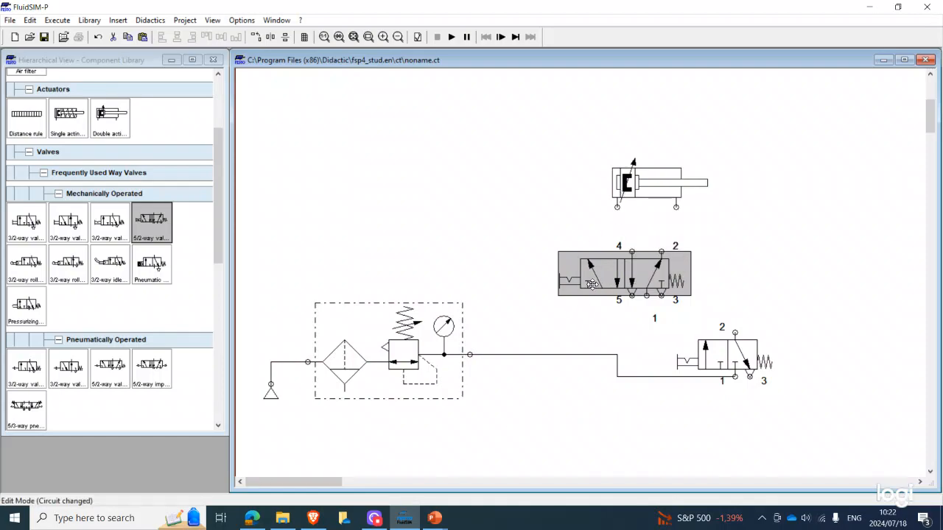
# Align the 5/2-way valve under the cylinder and connect its port 4 to the piston-side port and port 2 to the rod-side port
pyautogui.moveTo(591, 283); pyautogui.dragTo(584, 282)
pyautogui.moveTo(624, 252); pyautogui.dragTo(623, 200)
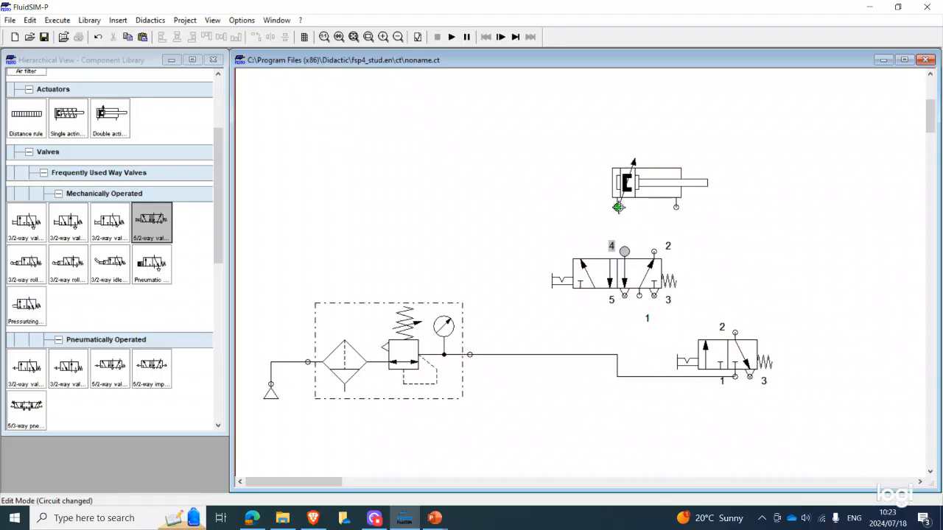
pyautogui.moveTo(618, 207); pyautogui.dragTo(624, 251)
pyautogui.moveTo(658, 247); pyautogui.dragTo(676, 208)
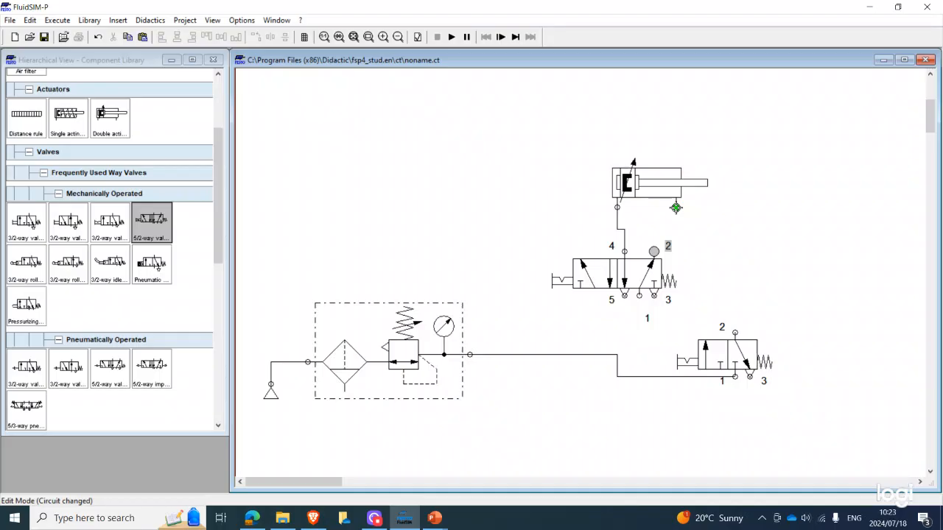
pyautogui.moveTo(676, 208); pyautogui.dragTo(676, 208)
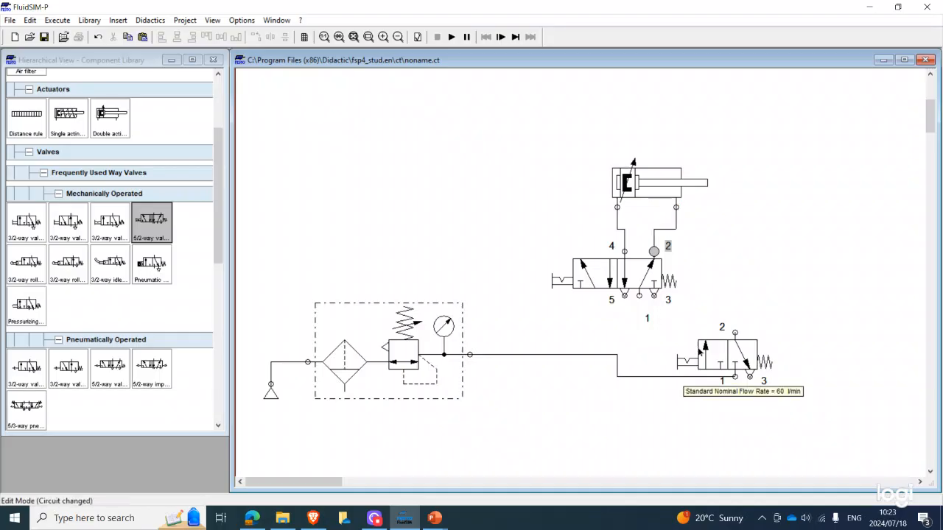
# Delete the unused 3/2-way valve and connect the air service unit's outlet to port 1 of the 5/2-way valve
pyautogui.click(699, 352)
pyautogui.rightClick(699, 352)
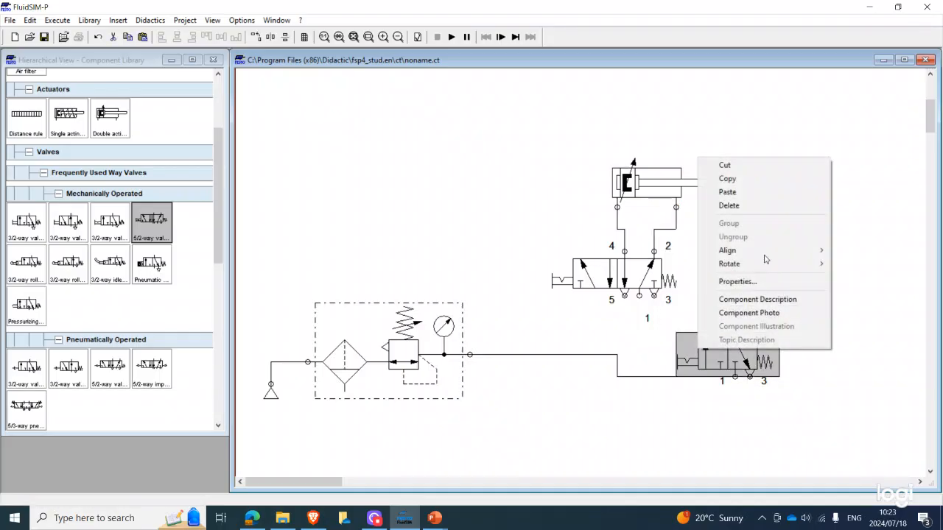
pyautogui.click(748, 205)
pyautogui.click(469, 354)
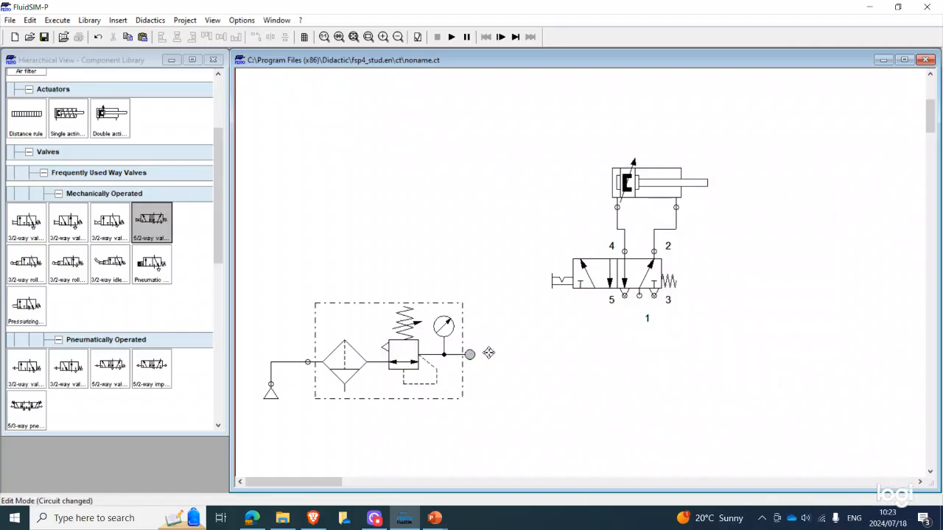
pyautogui.click(638, 297)
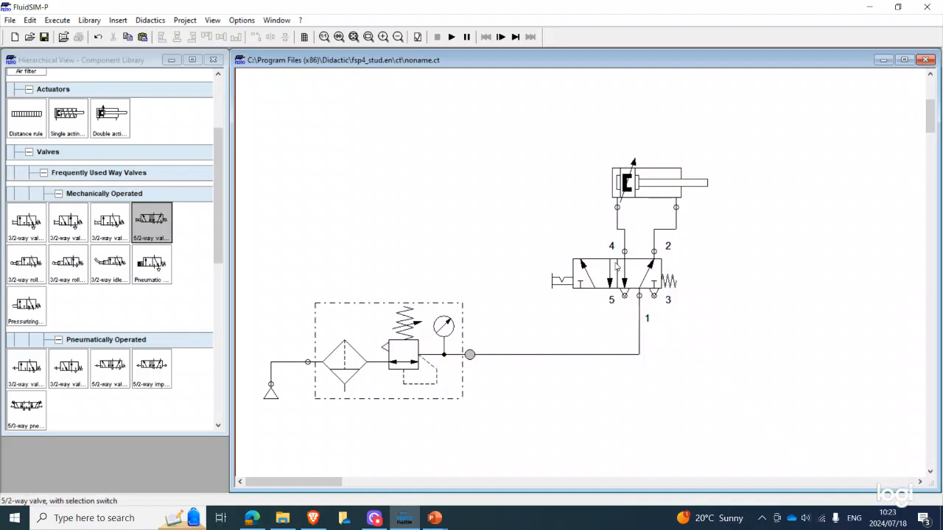
# Start the simulation and actuate the 5/2-way valve's selector switch to extend the cylinder
pyautogui.click(451, 37)
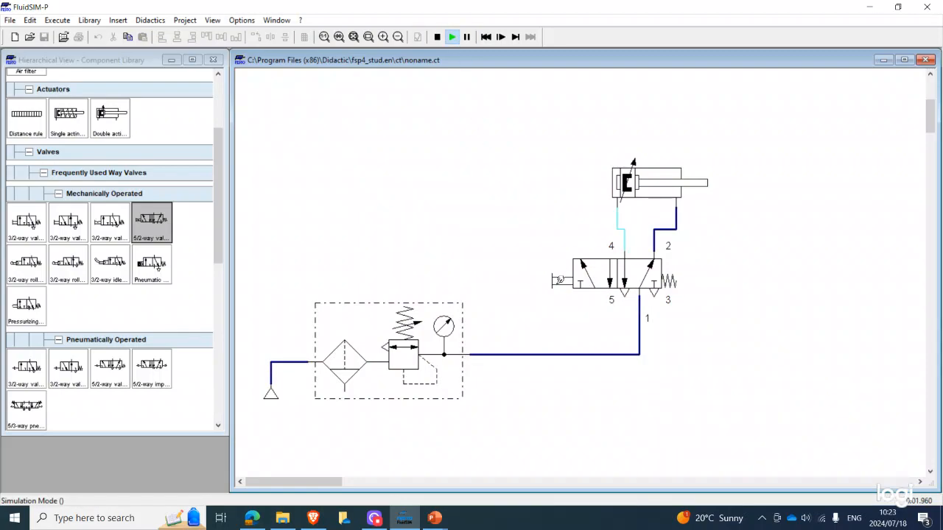
pyautogui.click(558, 281)
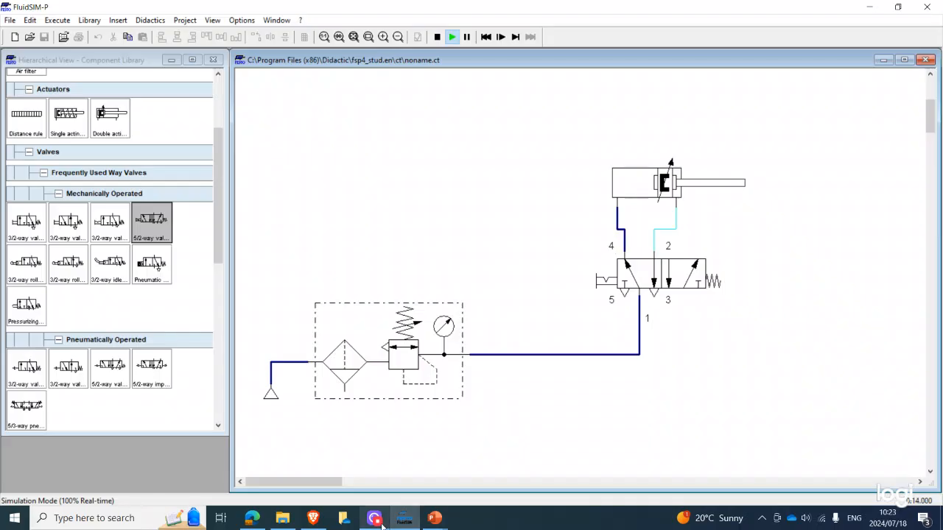
# Review the process description in the EXERCISE 4 PowerPoint presentation, selecting the phrase "so the flow of materials cannot continue."
pyautogui.moveTo(434, 517)
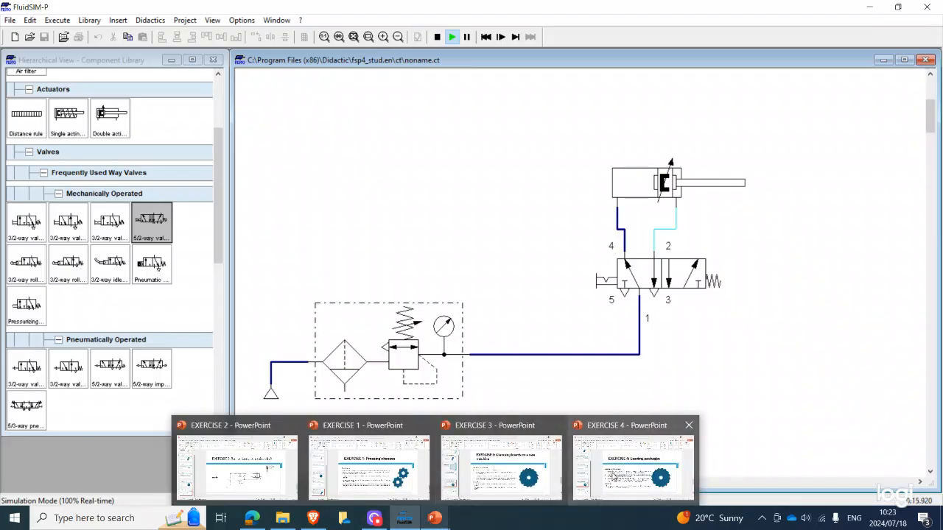
pyautogui.click(617, 476)
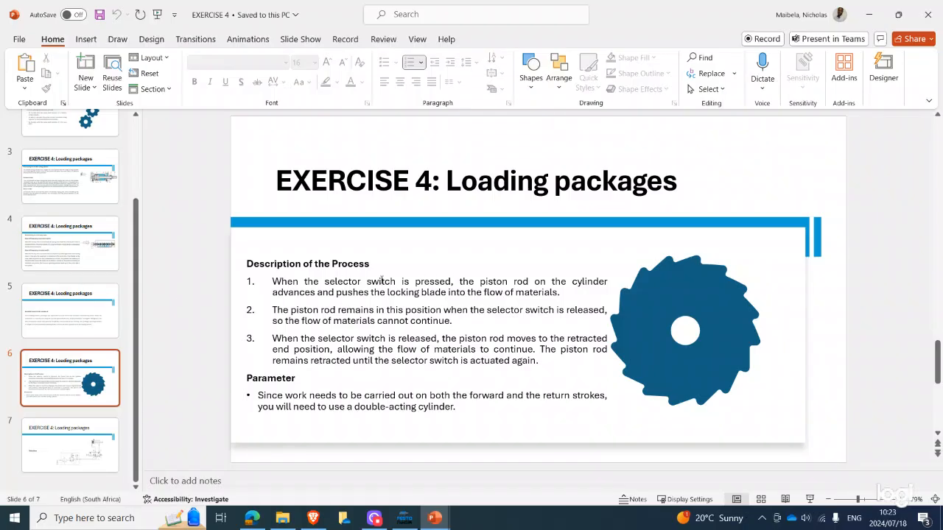
pyautogui.click(587, 298)
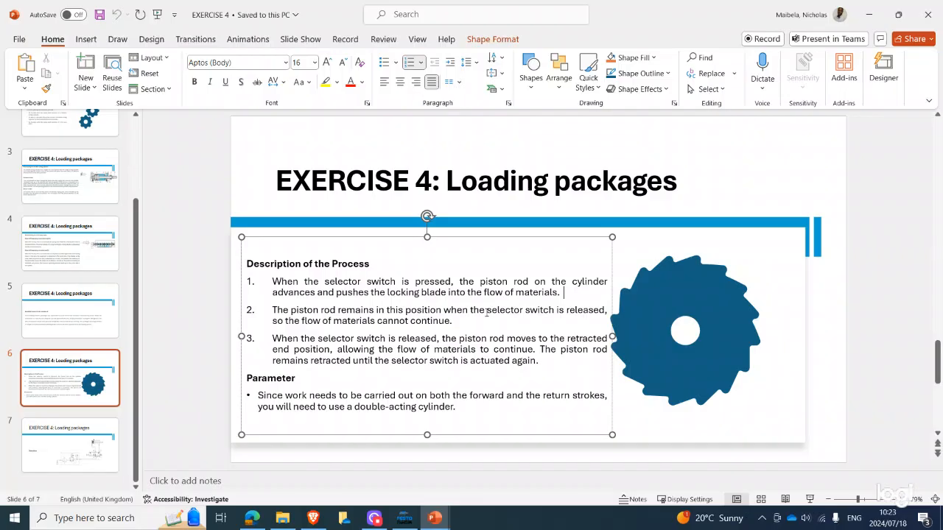
pyautogui.moveTo(454, 321); pyautogui.dragTo(272, 321)
# Return to the FluidSIM simulation and release the 5/2-way valve's selector switch to retract the cylinder
pyautogui.click(404, 518)
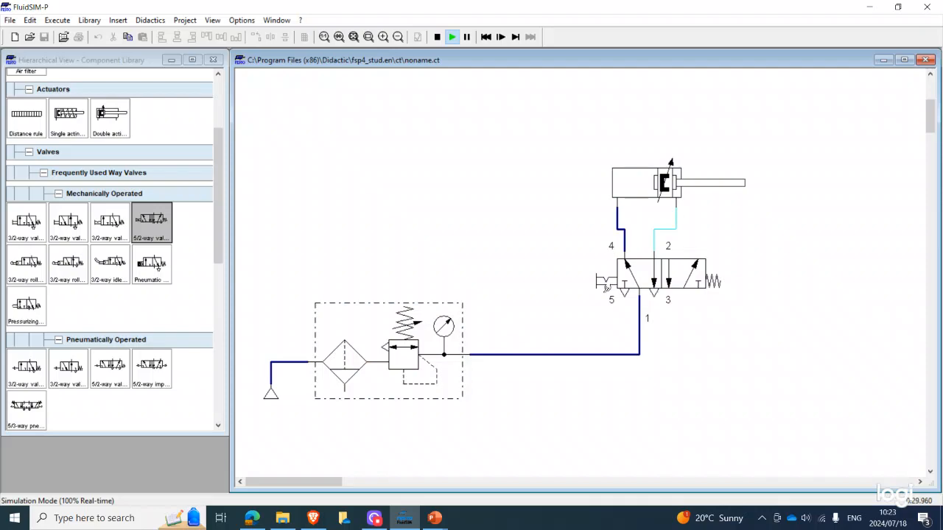
pyautogui.click(610, 285)
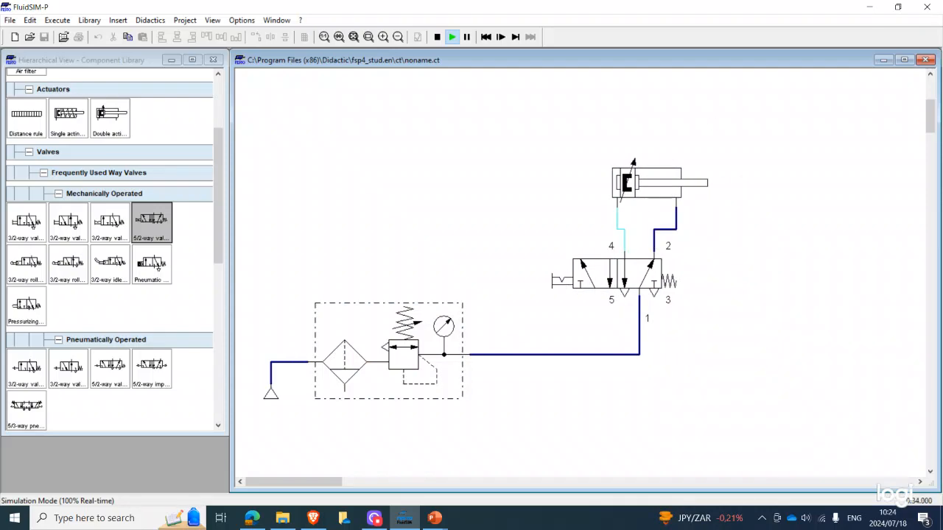
# Switch to PowerPoint, open the EXERCISE 5 presentation from the AUTOMATION LAB SLIDES folder, and go to its Training Aims slide
pyautogui.click(435, 517)
pyautogui.click(618, 462)
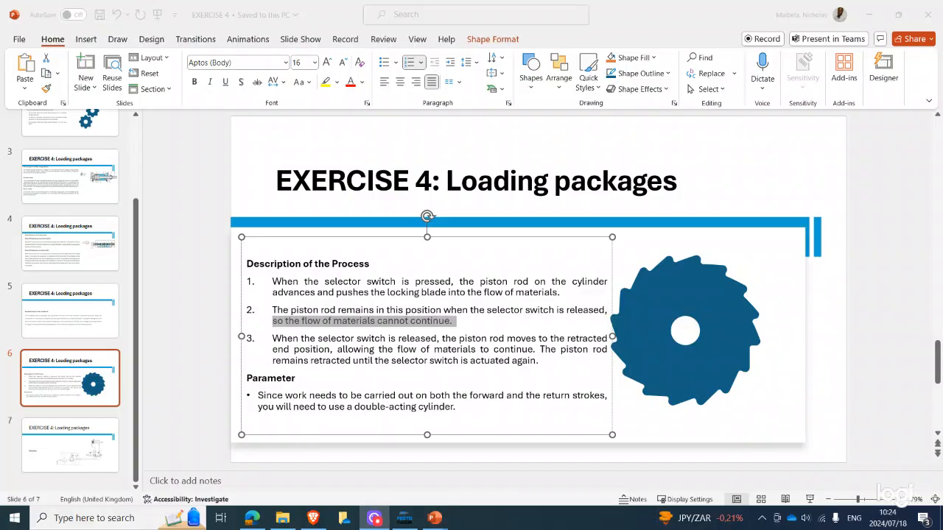
pyautogui.click(26, 41)
pyautogui.click(22, 39)
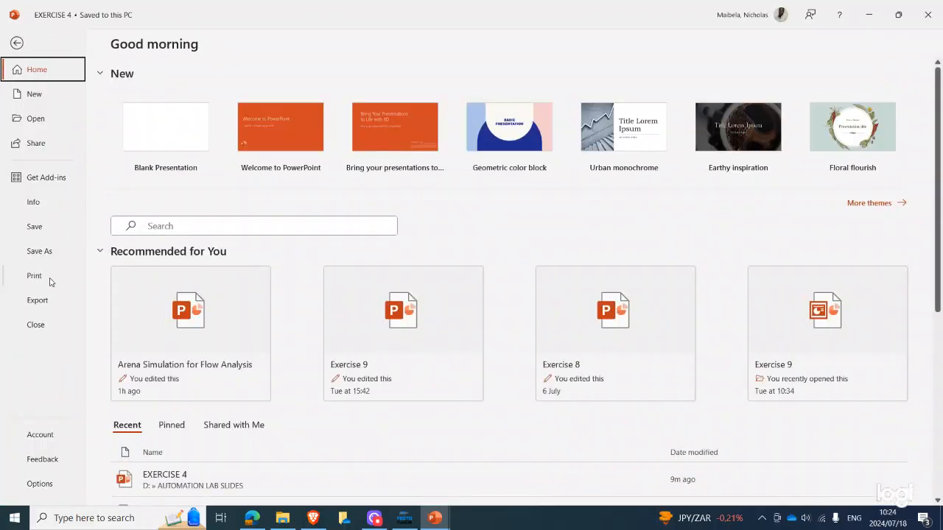
pyautogui.click(35, 118)
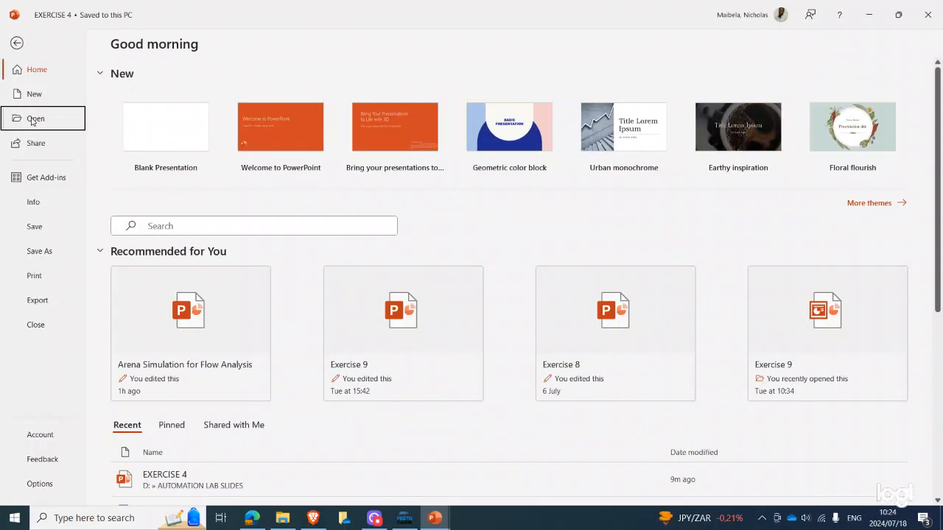
pyautogui.click(124, 378)
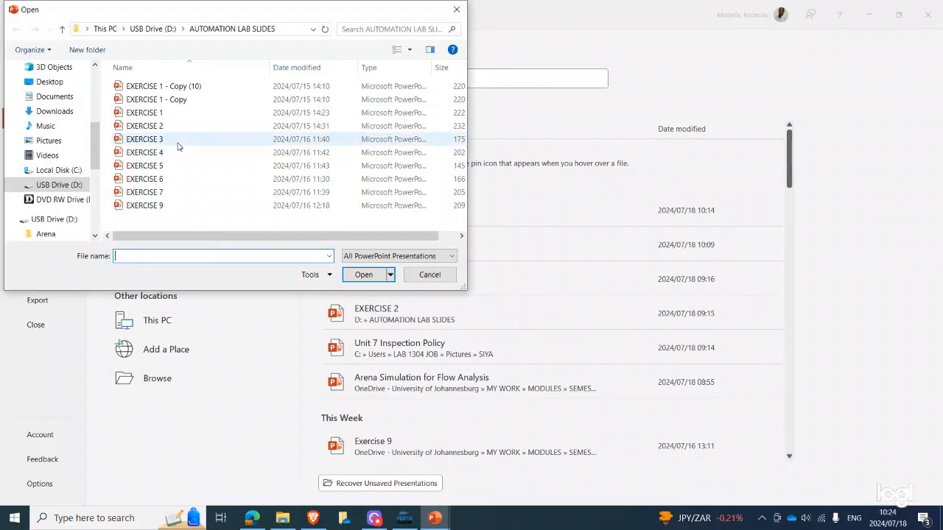
pyautogui.click(168, 168)
pyautogui.click(364, 274)
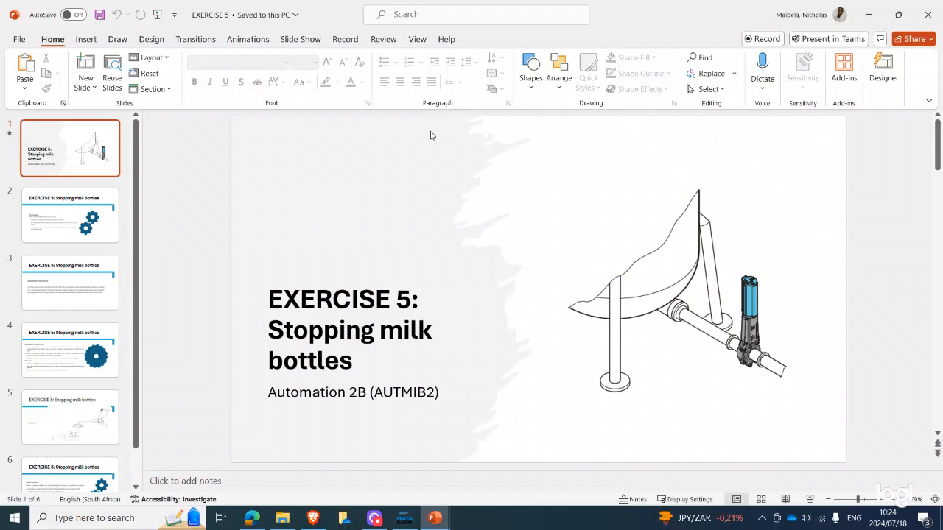
pyautogui.scroll(-1, 520, 223)
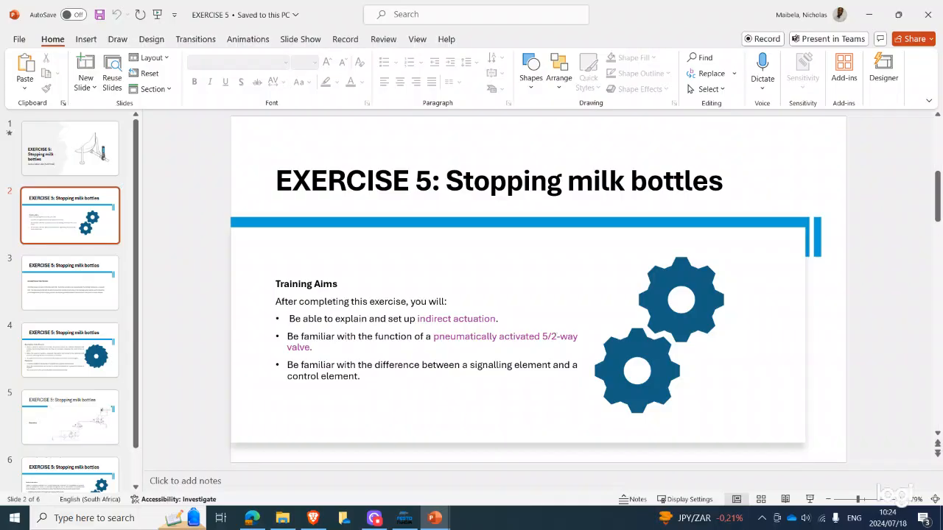
pyautogui.hotkey('alt', 'Tab')
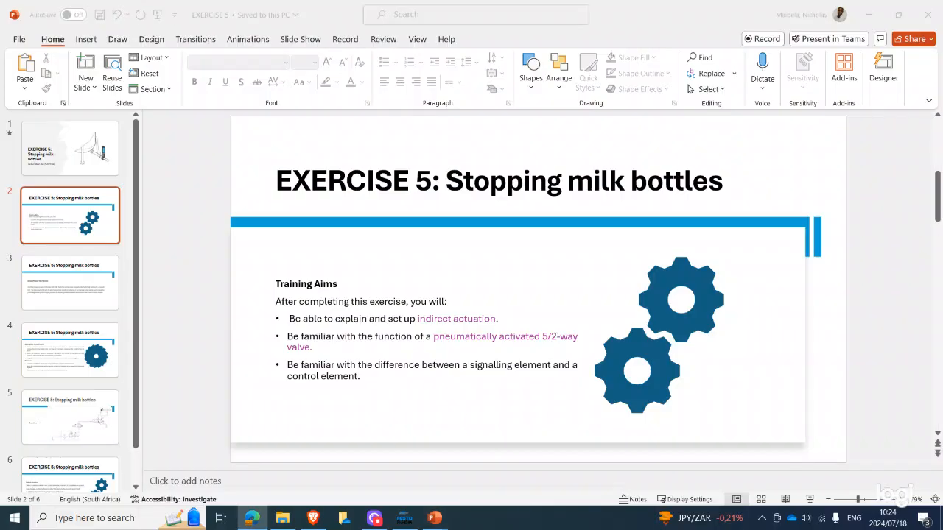
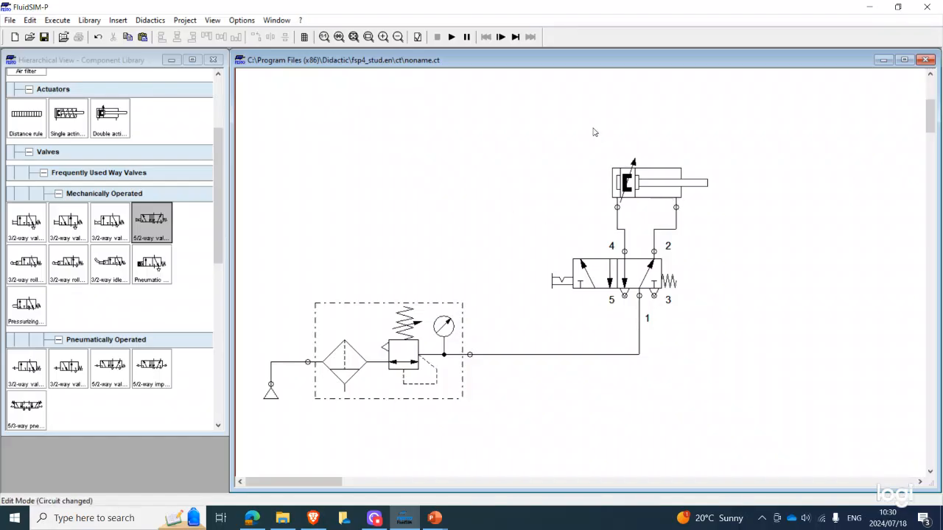
# Move the double-acting cylinder higher above the 5/2-way valve, keeping both air lines connected
pyautogui.moveTo(633, 171); pyautogui.dragTo(633, 112)
pyautogui.click(649, 282)
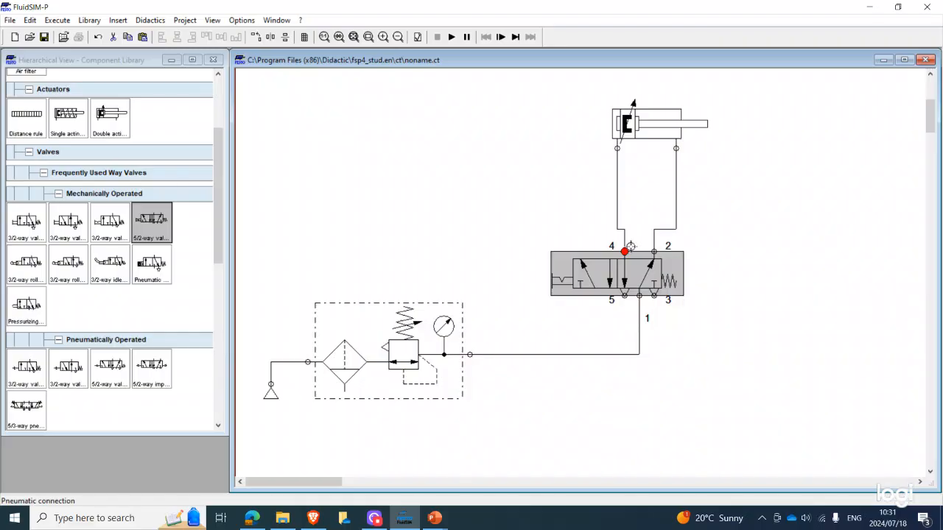
pyautogui.moveTo(630, 246); pyautogui.dragTo(630, 246)
pyautogui.rightClick(615, 279)
pyautogui.click(581, 190)
pyautogui.click(583, 196)
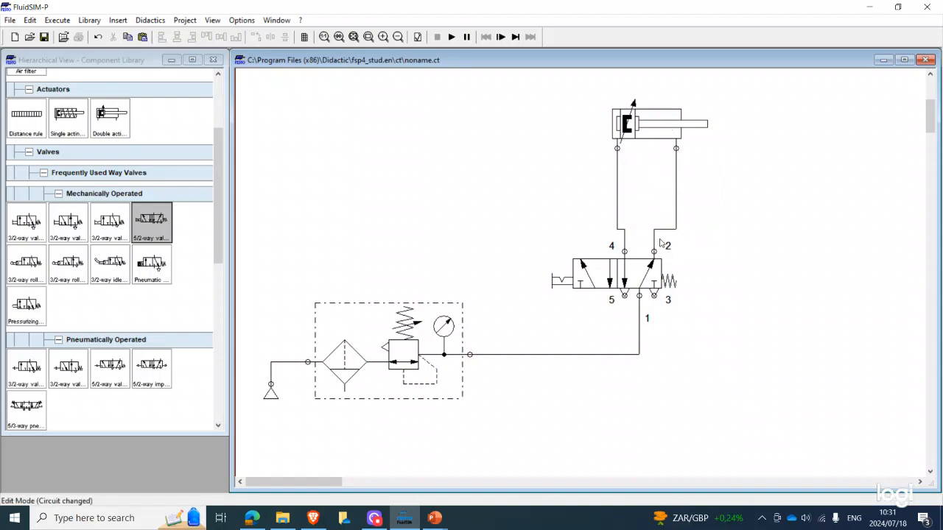
pyautogui.click(590, 278)
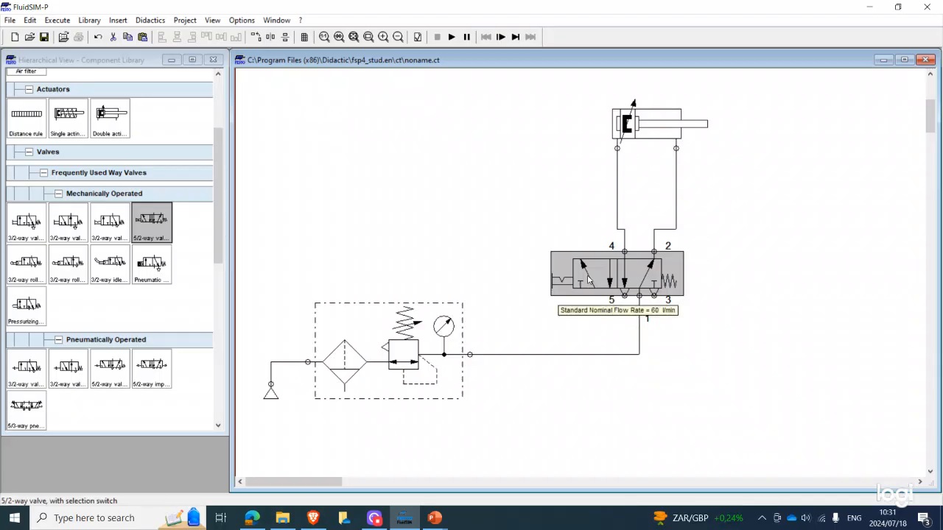
pyautogui.click(642, 138)
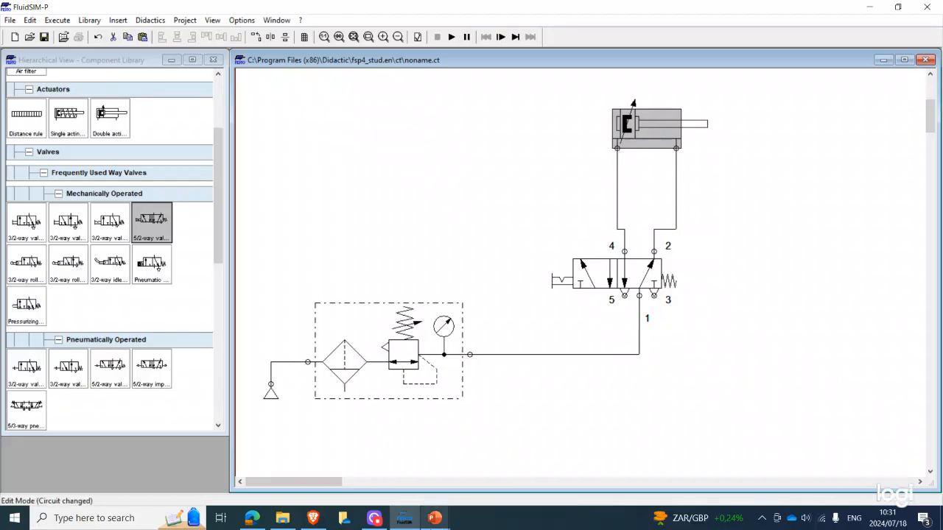
# Switch to the EXERCISE 5 presentation in PowerPoint and select the phrase "actuated pneumatically." in the control valve parameter
pyautogui.moveTo(435, 519)
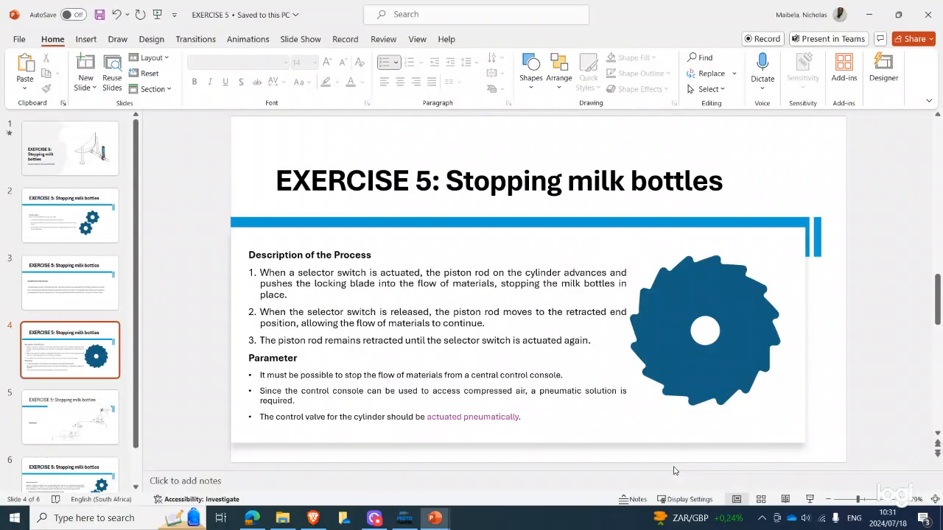
pyautogui.click(674, 470)
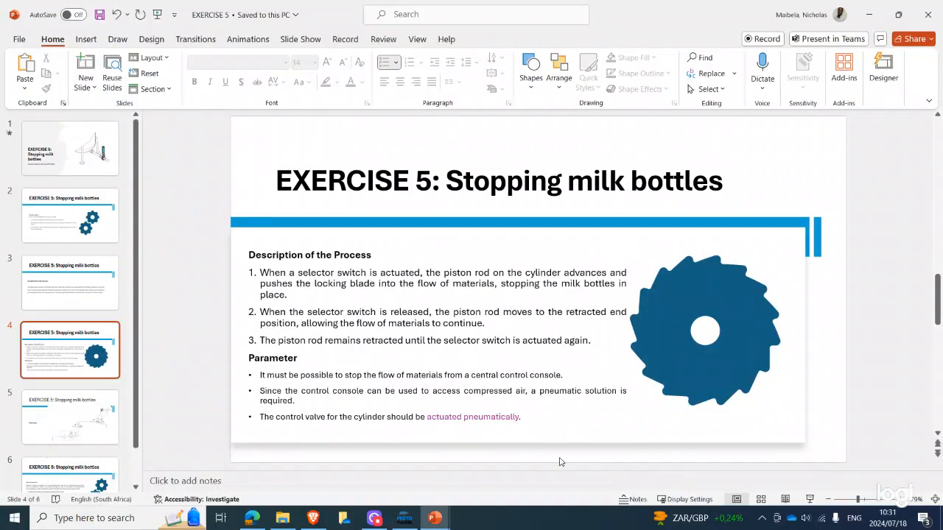
pyautogui.click(526, 420)
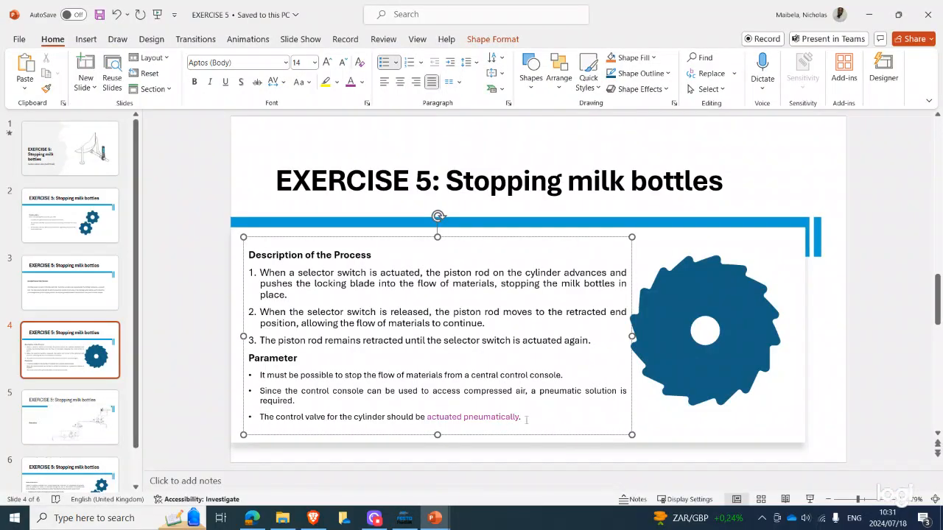
pyautogui.moveTo(526, 420); pyautogui.dragTo(448, 421)
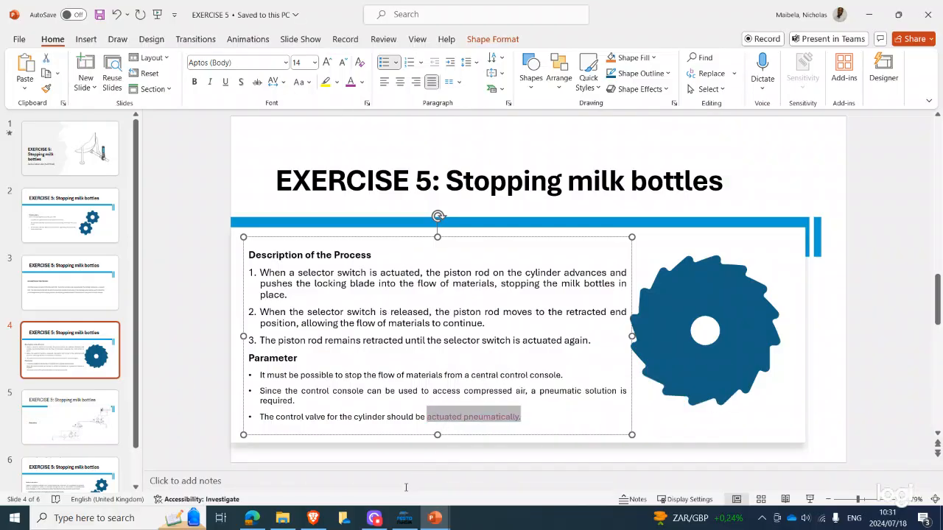
# Return to FluidSIM and place a pneumatically operated 5/2-way valve in free space beside the existing circuit
pyautogui.click(403, 517)
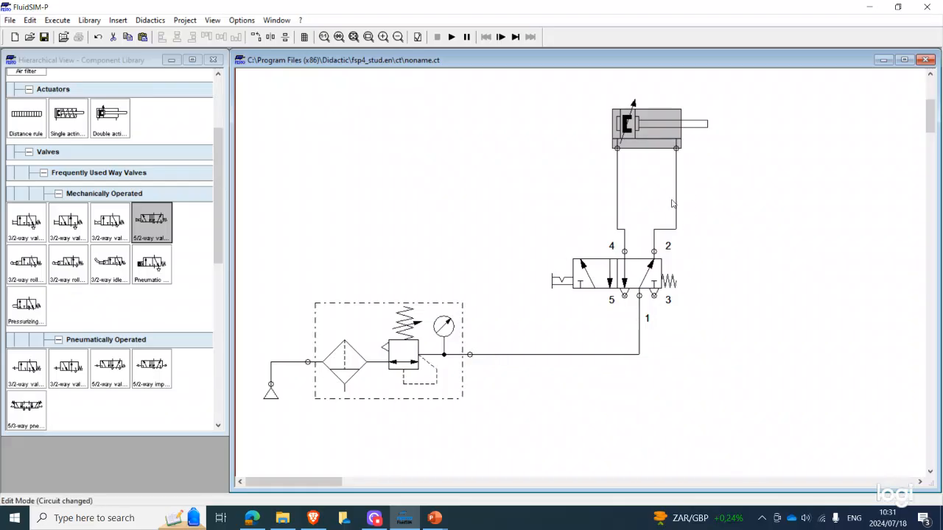
pyautogui.click(563, 189)
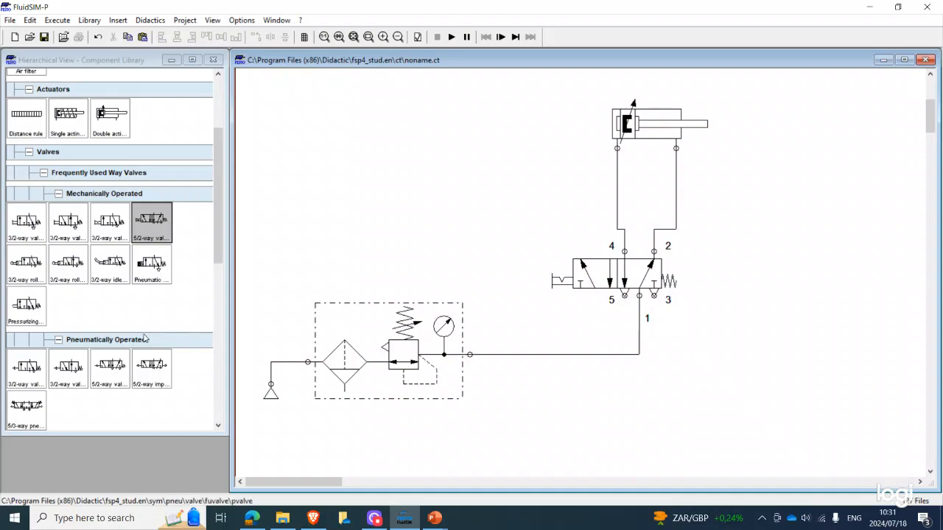
pyautogui.moveTo(115, 368); pyautogui.dragTo(823, 226)
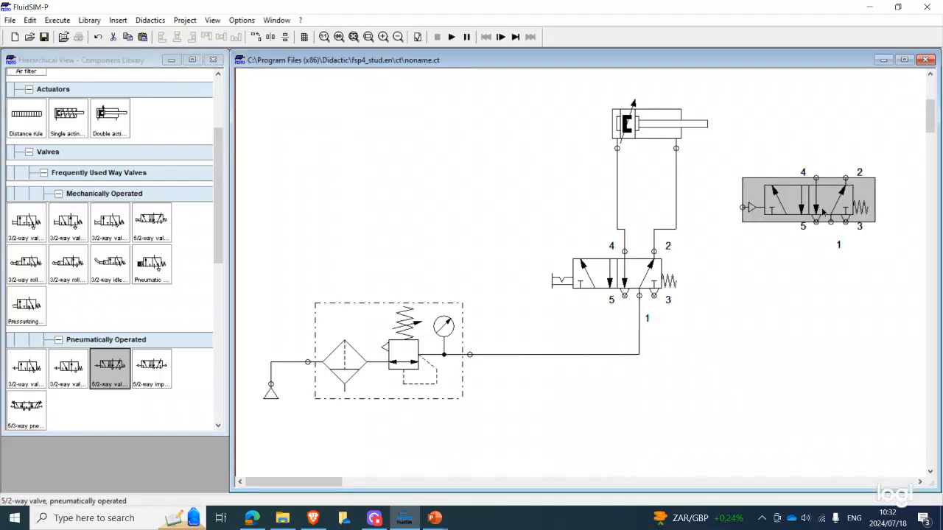
pyautogui.rightClick(823, 213)
pyautogui.click(750, 270)
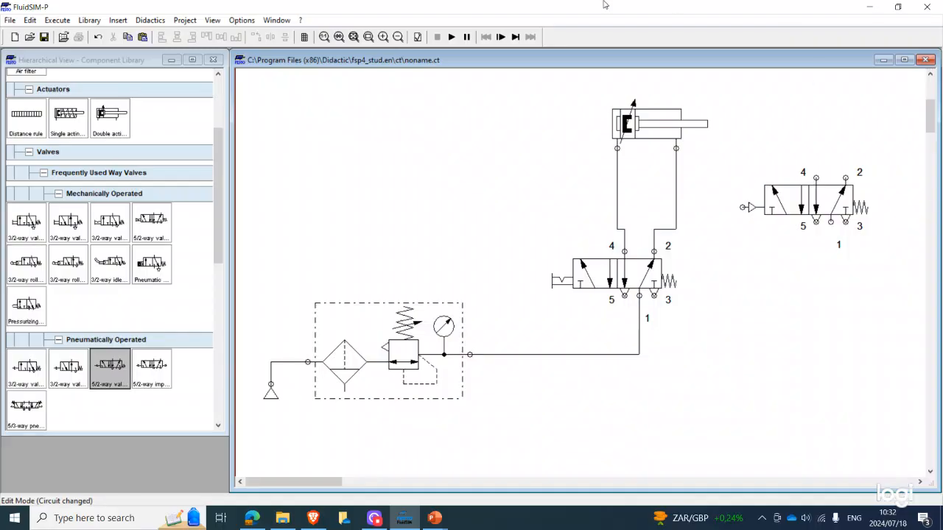
# Delete the 5/2-way valve with selection switch from the circuit
pyautogui.click(621, 281)
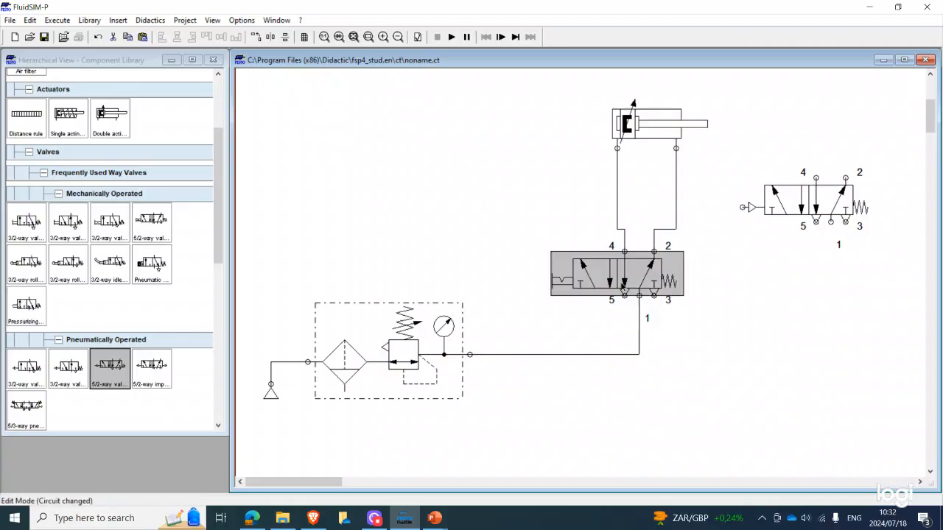
pyautogui.rightClick(621, 281)
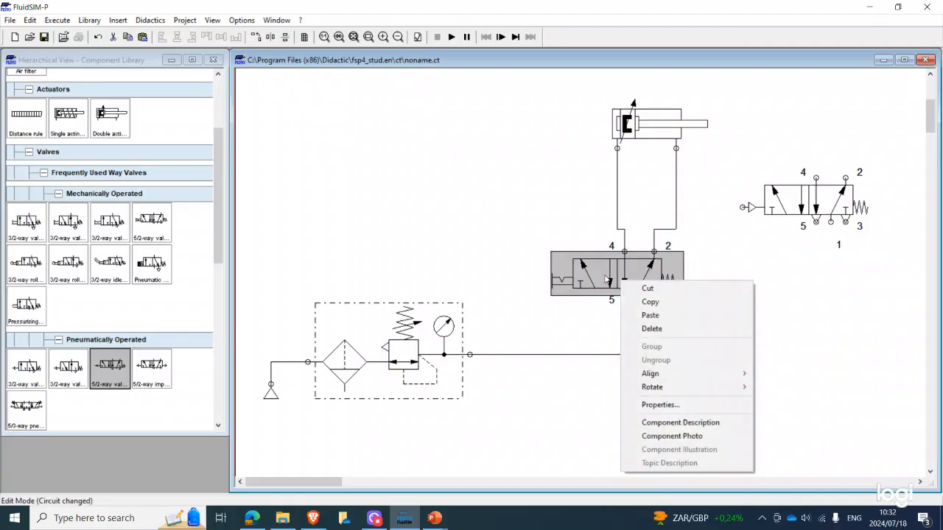
pyautogui.moveTo(641, 374)
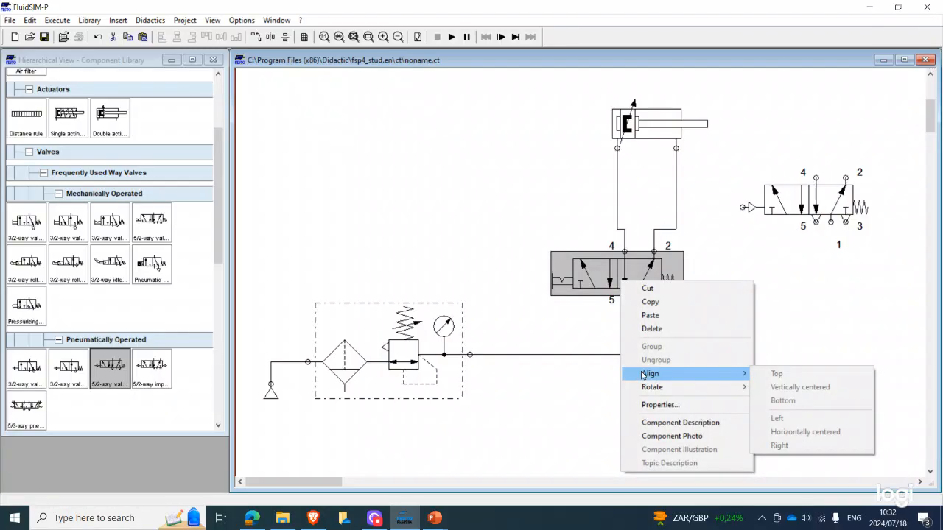
pyautogui.click(507, 274)
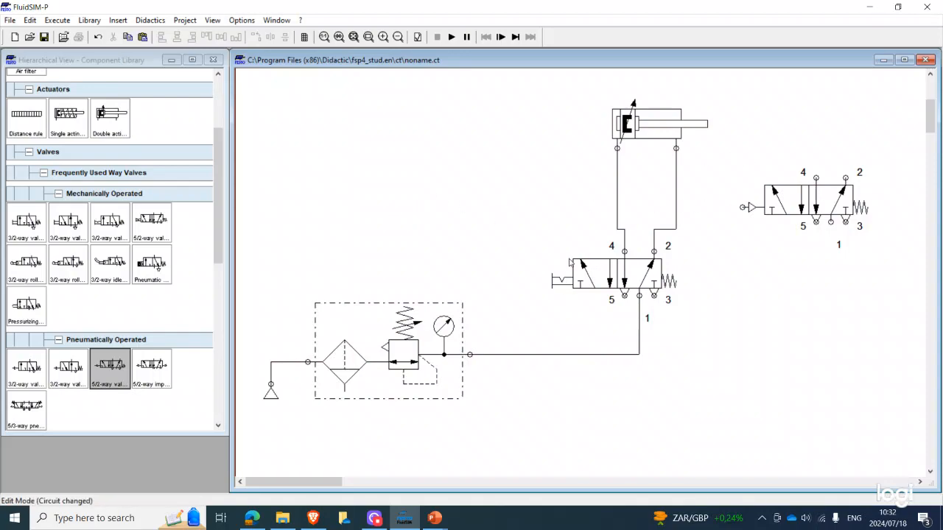
pyautogui.moveTo(643, 254)
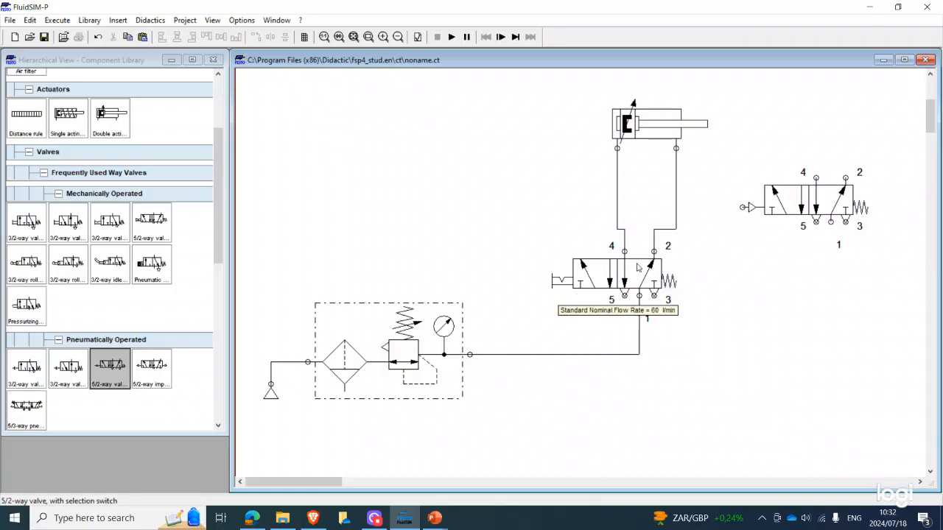
pyautogui.click(627, 287)
pyautogui.rightClick(627, 287)
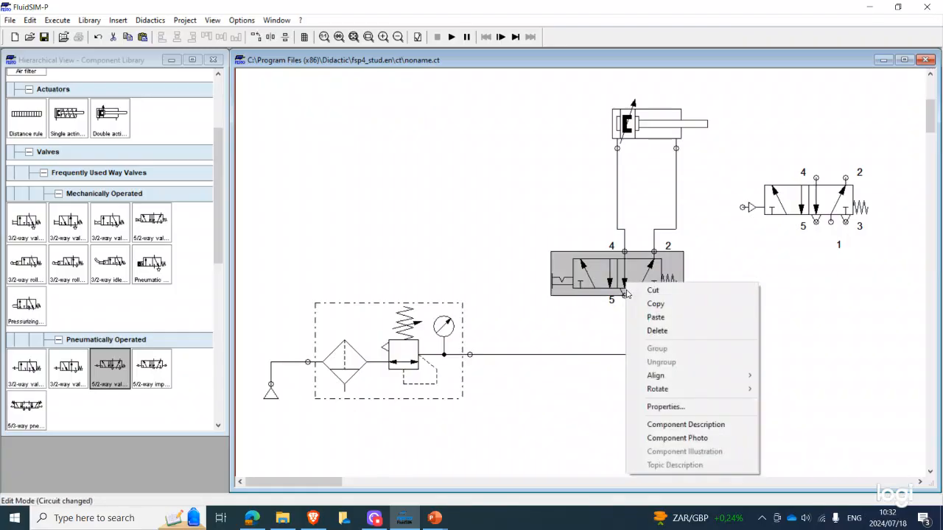
pyautogui.click(637, 330)
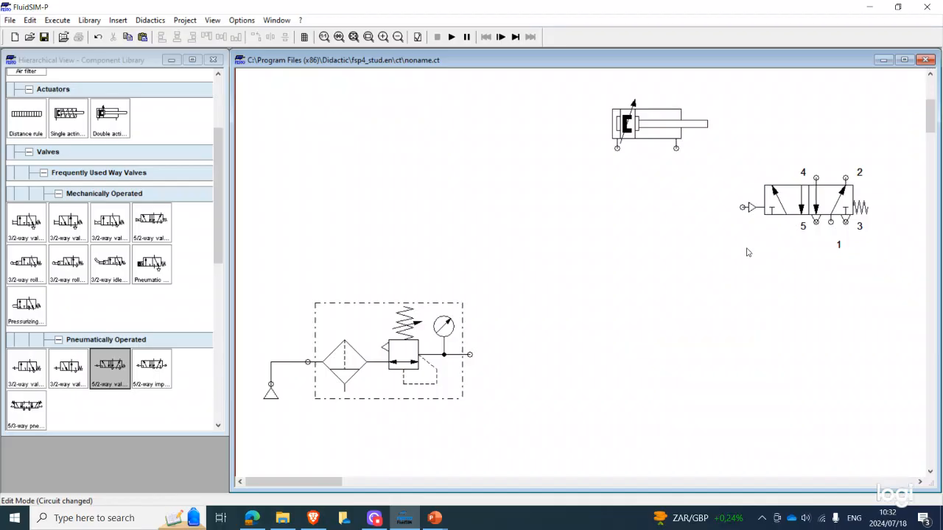
# Move the pneumatically operated 5/2-way valve below the cylinder and connect its ports 4 and 2 to the cylinder's two ports
pyautogui.moveTo(796, 196); pyautogui.dragTo(618, 148)
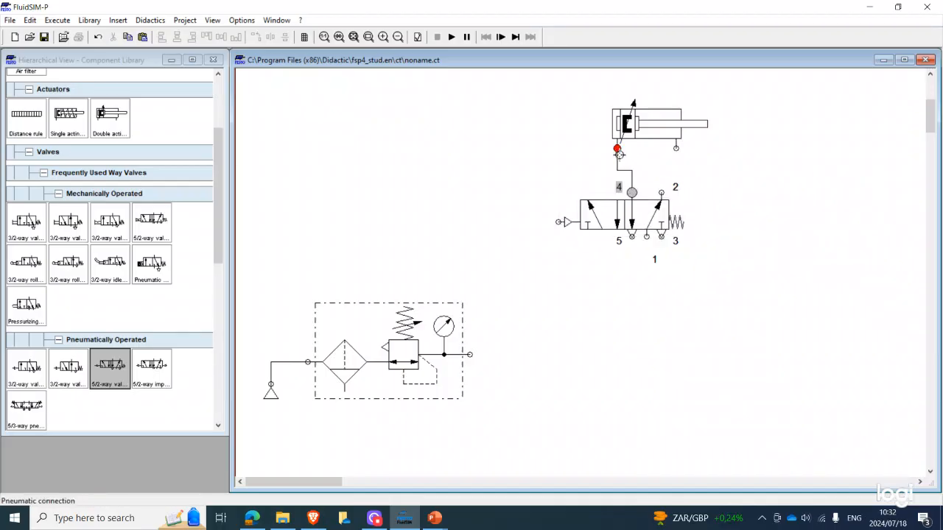
pyautogui.moveTo(660, 192); pyautogui.dragTo(673, 149)
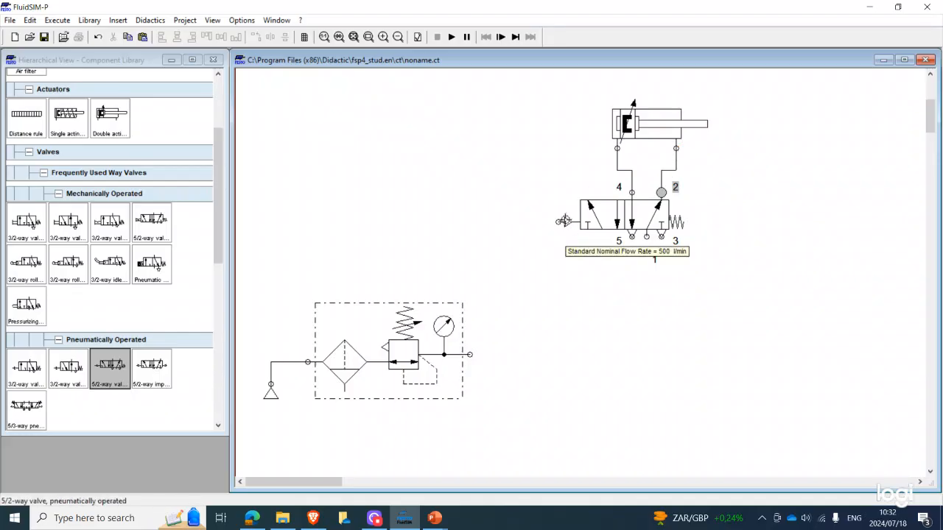
pyautogui.moveTo(558, 222); pyautogui.dragTo(488, 334)
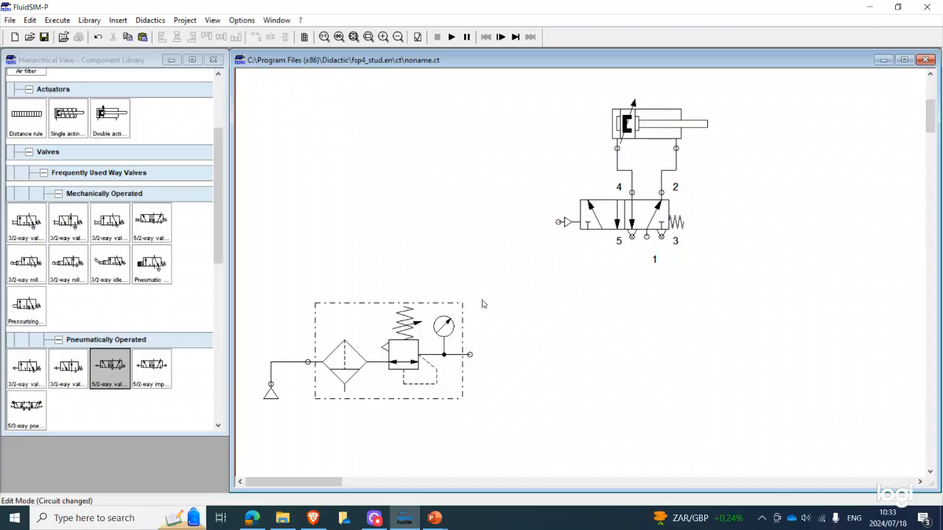
pyautogui.moveTo(388, 315)
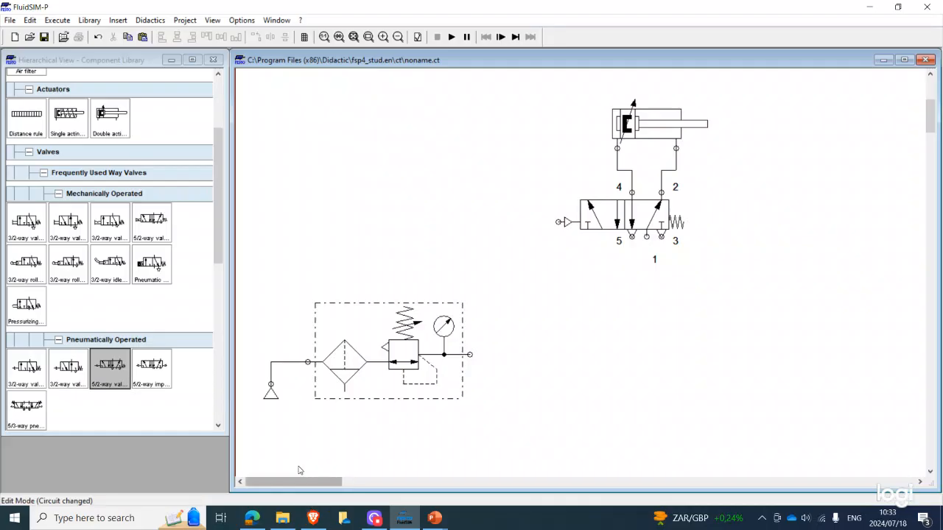
# Check the process description and parameters on the EXERCISE 5 slide in PowerPoint, and minimize it to return to FluidSIM
pyautogui.click(435, 519)
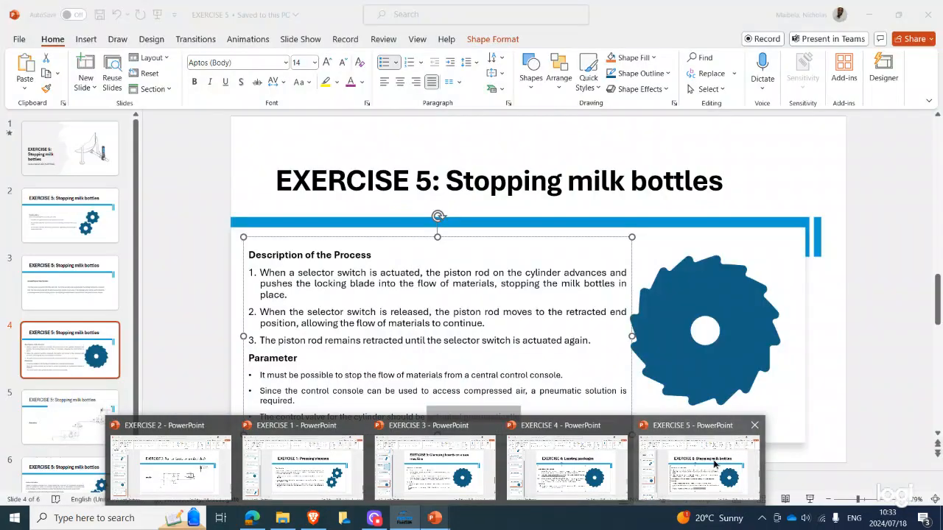
pyautogui.click(716, 464)
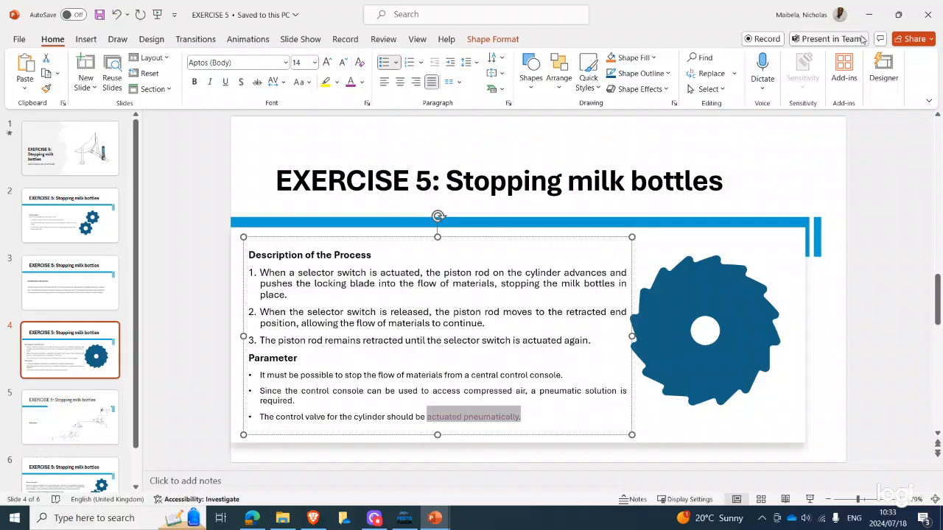
pyautogui.click(869, 14)
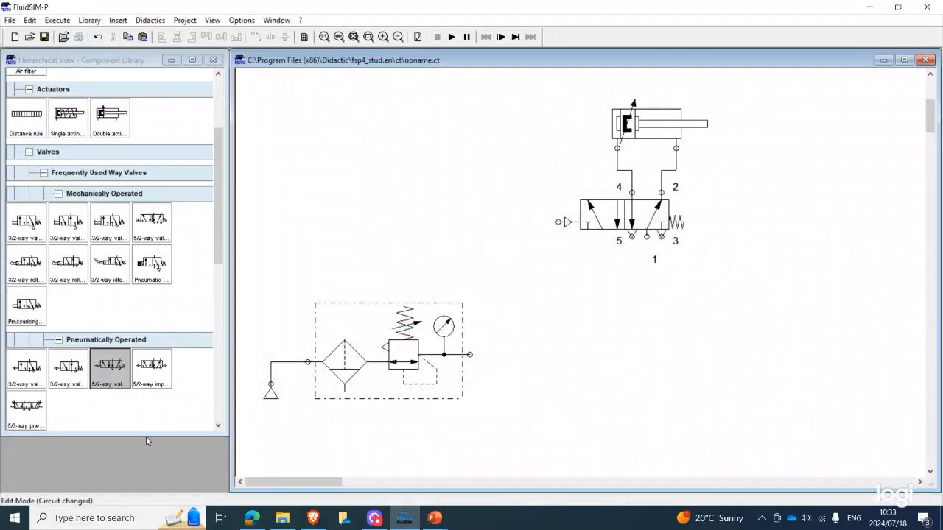
# Place a 3/2-way valve with selection switch below the 5/2-way valve and connect its port 2 to the 5/2-way valve's pilot port
pyautogui.moveTo(117, 223); pyautogui.dragTo(534, 289)
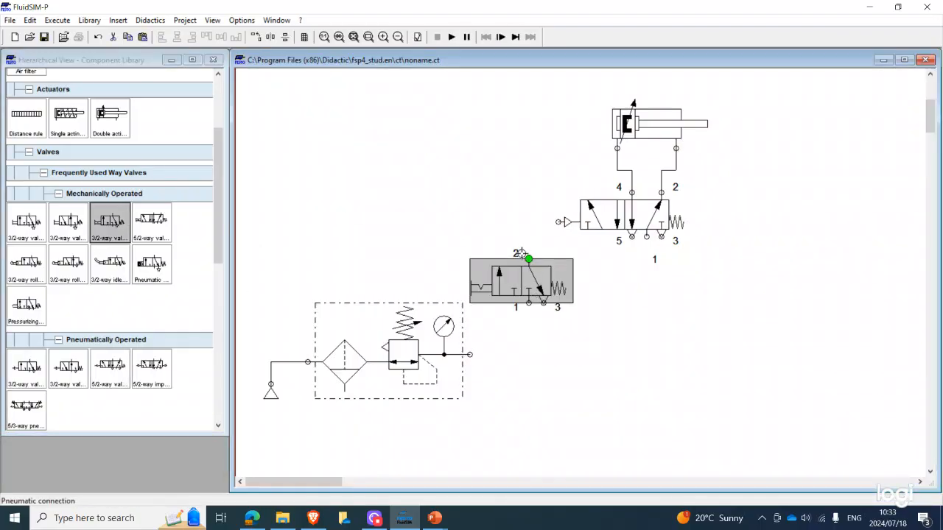
pyautogui.moveTo(558, 221); pyautogui.dragTo(523, 267)
pyautogui.click(523, 274)
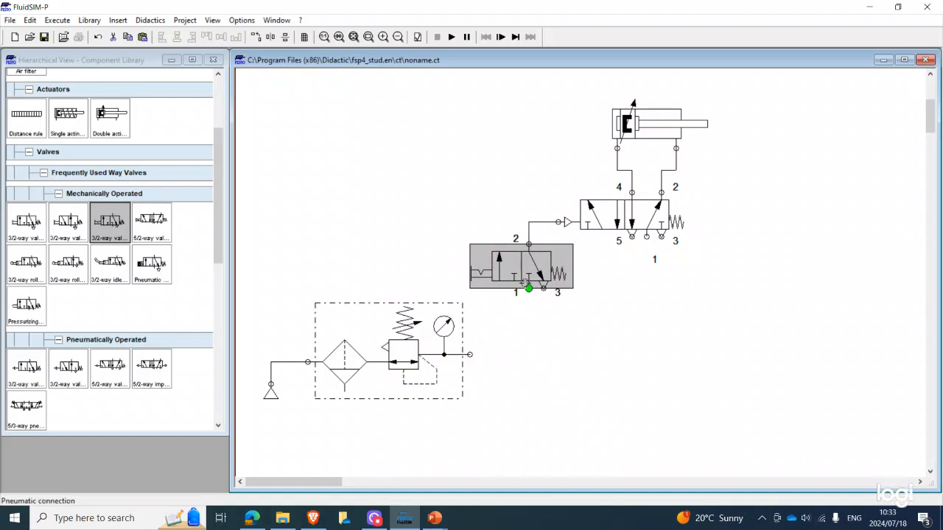
# Connect the air service unit's outlet to port 1 of the 3/2-way valve and try to start the simulation
pyautogui.click(523, 305)
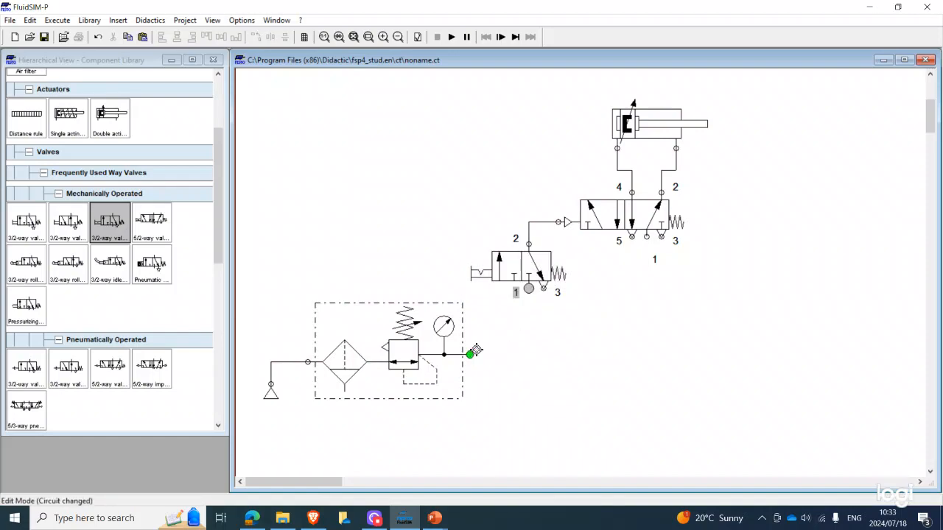
pyautogui.moveTo(472, 354); pyautogui.dragTo(528, 289)
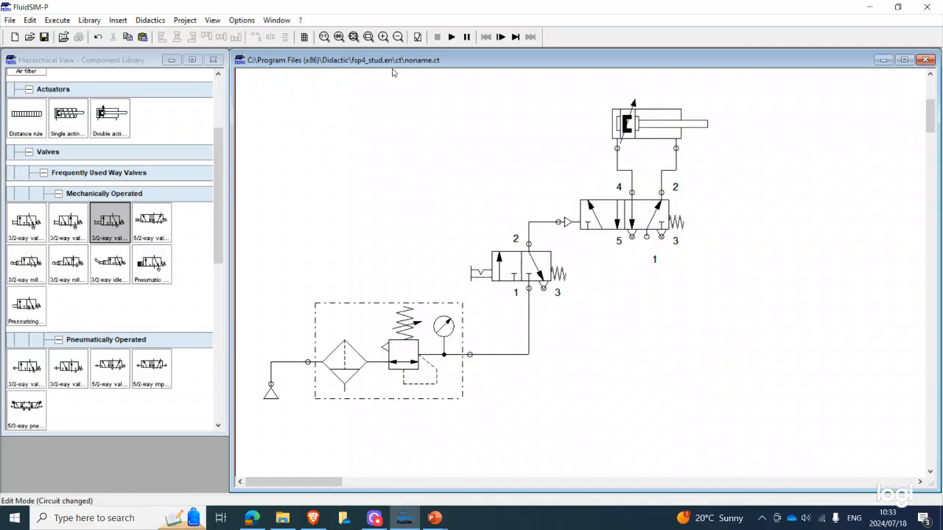
pyautogui.click(452, 37)
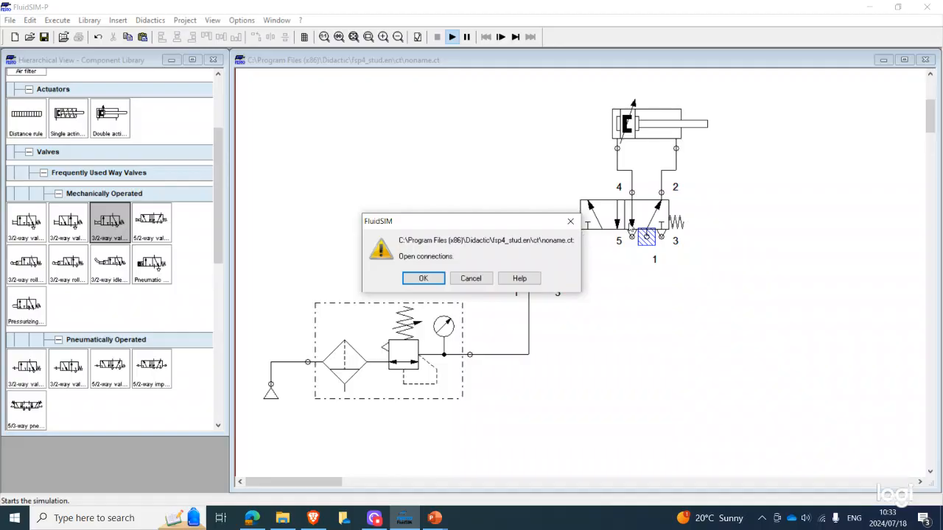
pyautogui.click(470, 279)
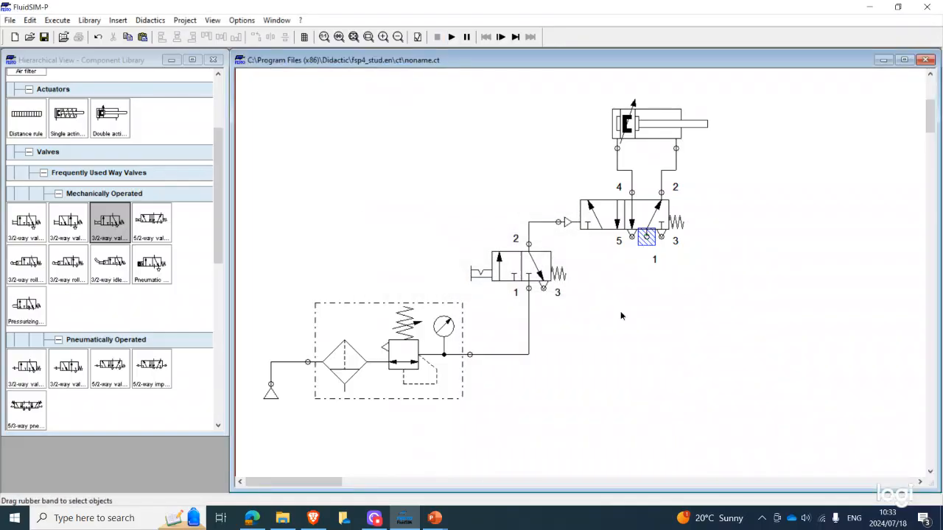
# Add a second compressed air supply connected to port 1 of the 5/2-way valve and start the simulation
pyautogui.scroll(5, 39, 118)
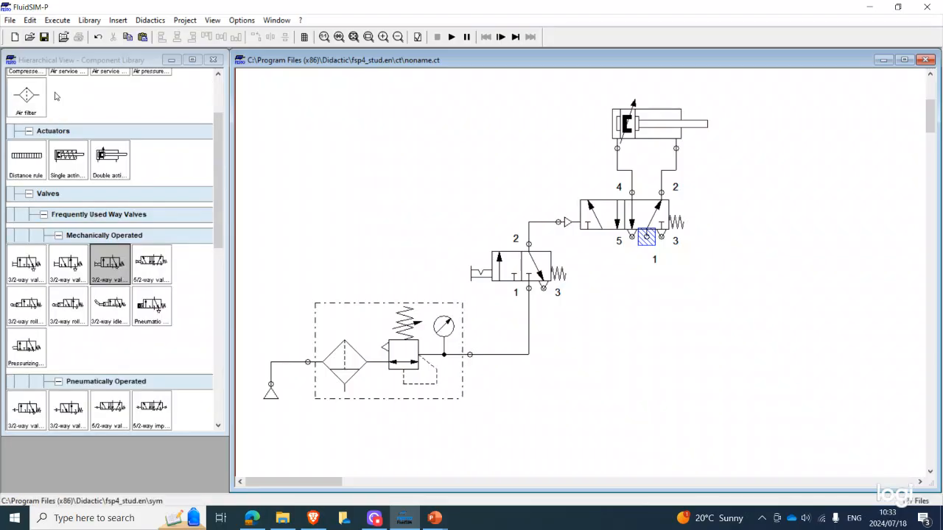
pyautogui.moveTo(36, 162)
pyautogui.mouseDown()
pyautogui.moveTo(768, 326)
pyautogui.moveTo(614, 316)
pyautogui.moveTo(676, 303)
pyautogui.moveTo(646, 237)
pyautogui.mouseUp()
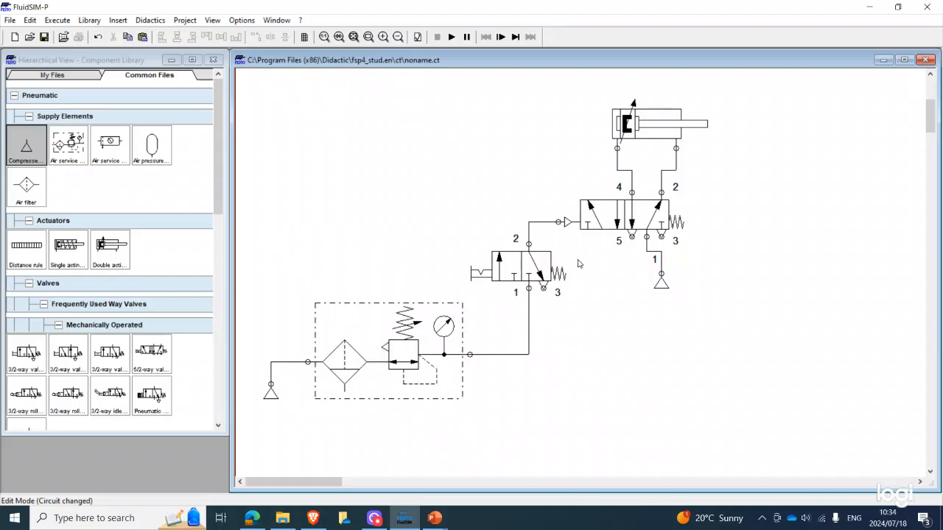
pyautogui.click(451, 36)
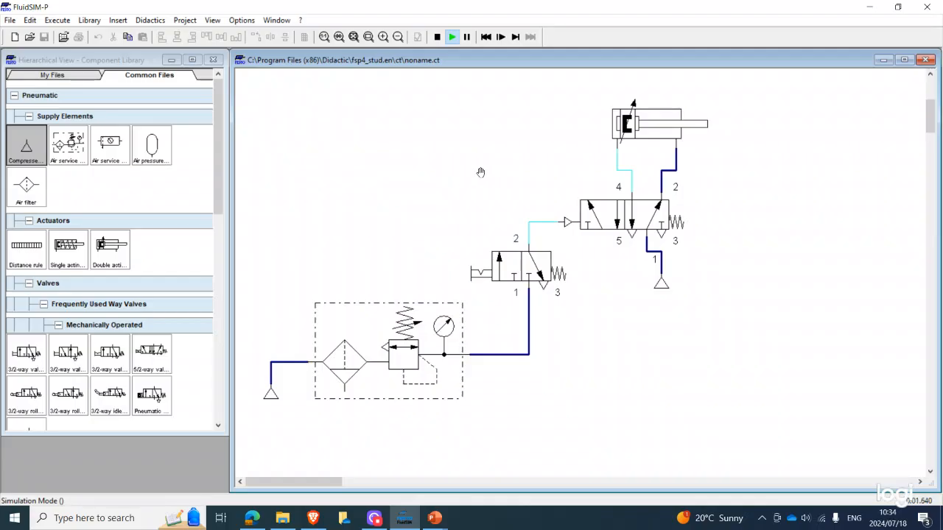
# Switch the 3/2-way selector valve on and back off in the running simulation to extend and retract the cylinder
pyautogui.keyDown('shift'); pyautogui.click(481, 268); pyautogui.keyUp('shift')
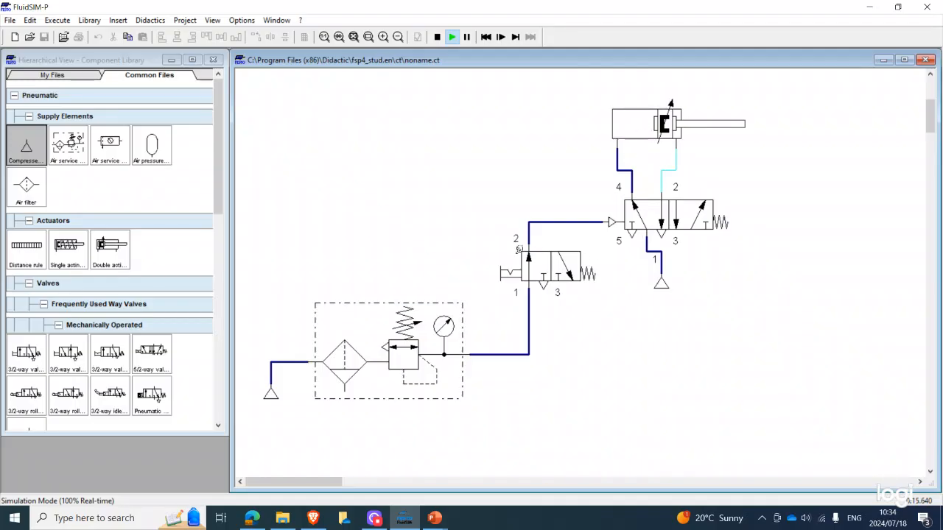
pyautogui.click(516, 262)
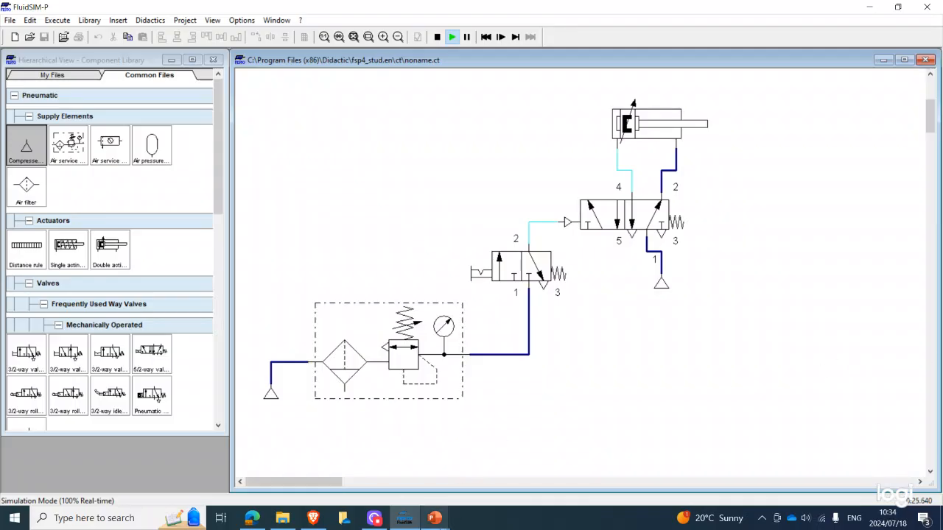
# Switch to PowerPoint and open the EXERCISE 6 presentation from the AUTOMATION LAB SLIDES folder
pyautogui.click(435, 518)
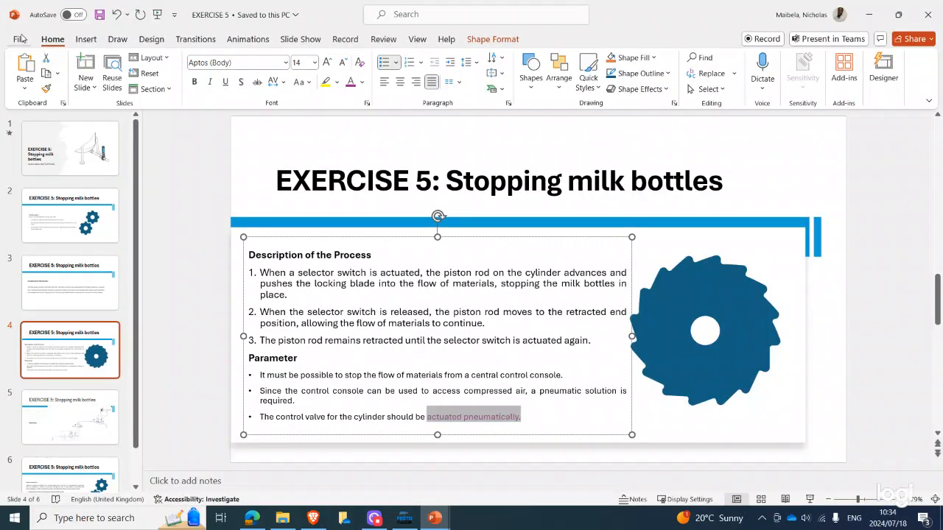
pyautogui.click(21, 35)
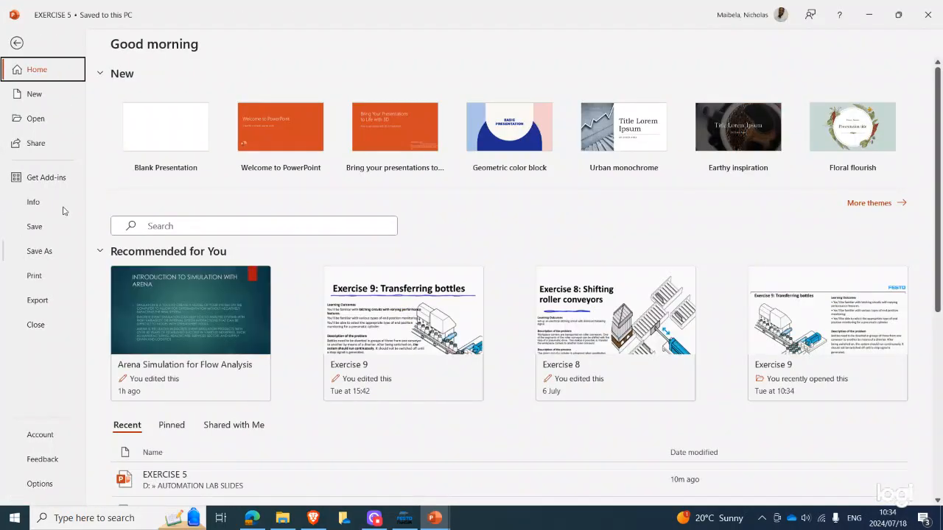
pyautogui.click(53, 124)
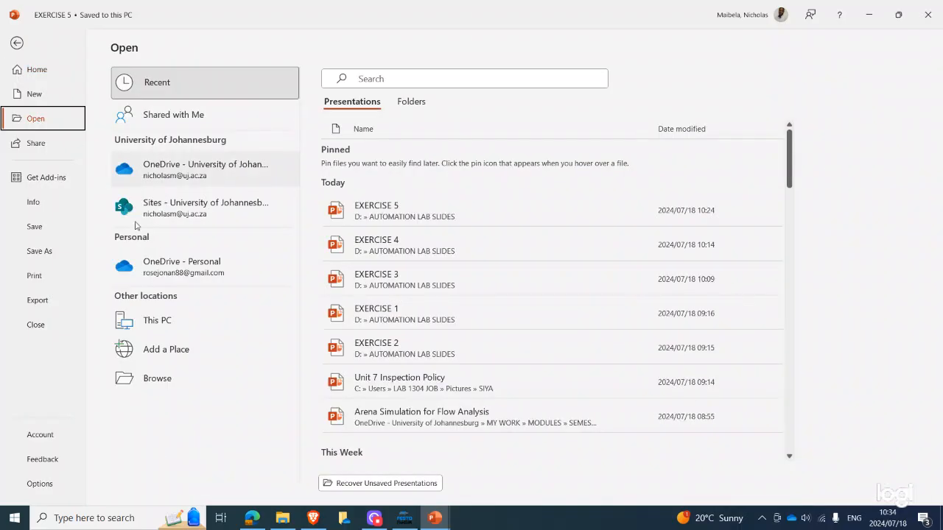
pyautogui.click(158, 379)
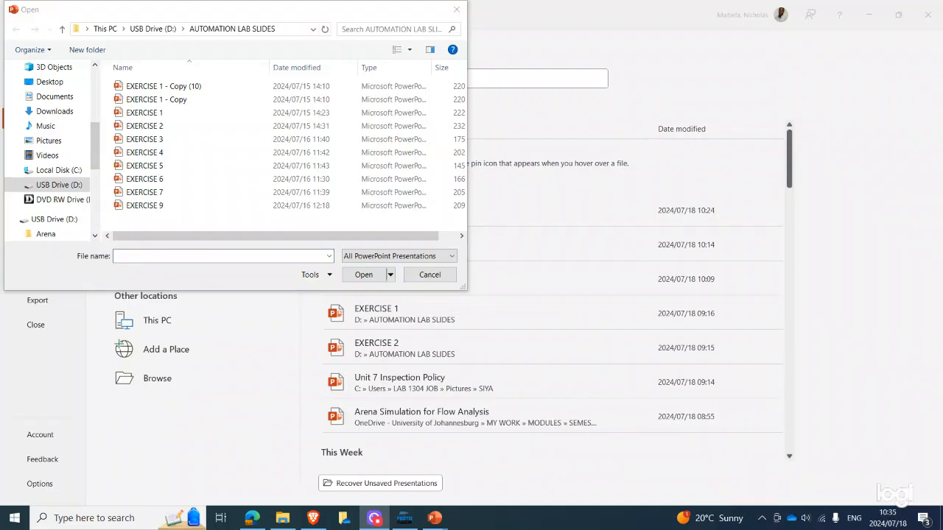
pyautogui.click(263, 184)
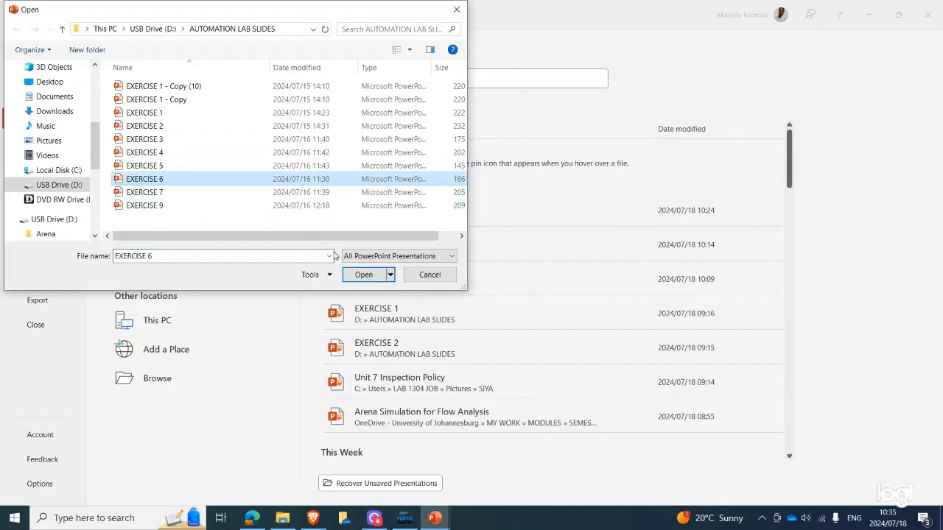
pyautogui.click(365, 274)
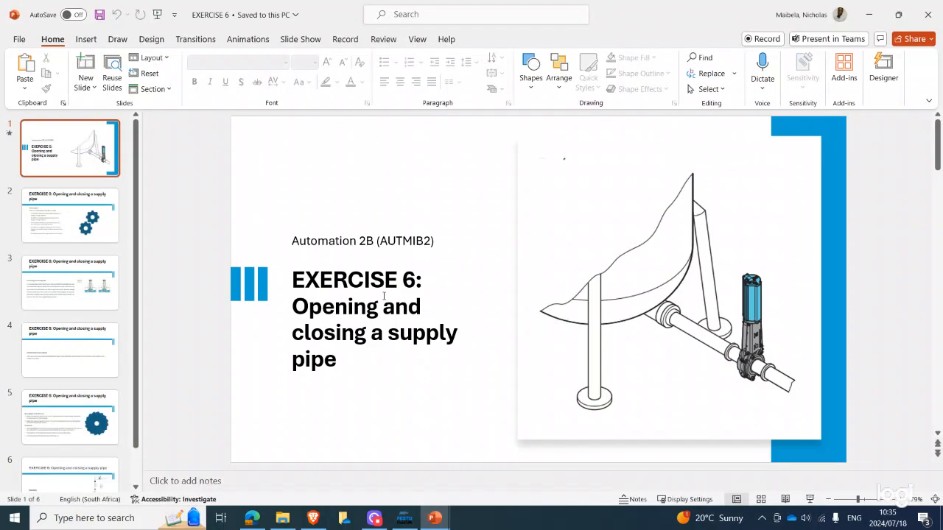
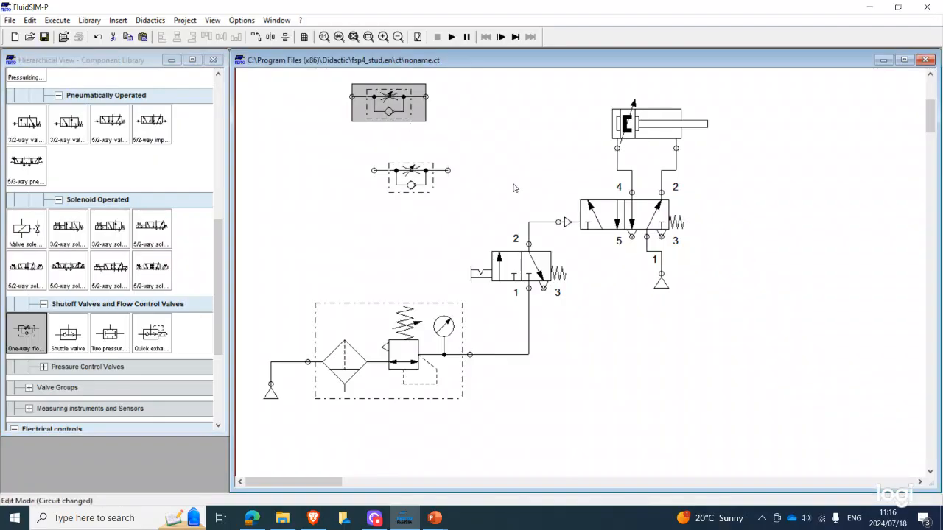
pyautogui.click(634, 225)
pyautogui.scroll(-1, 618, 222)
pyautogui.rightClick(618, 221)
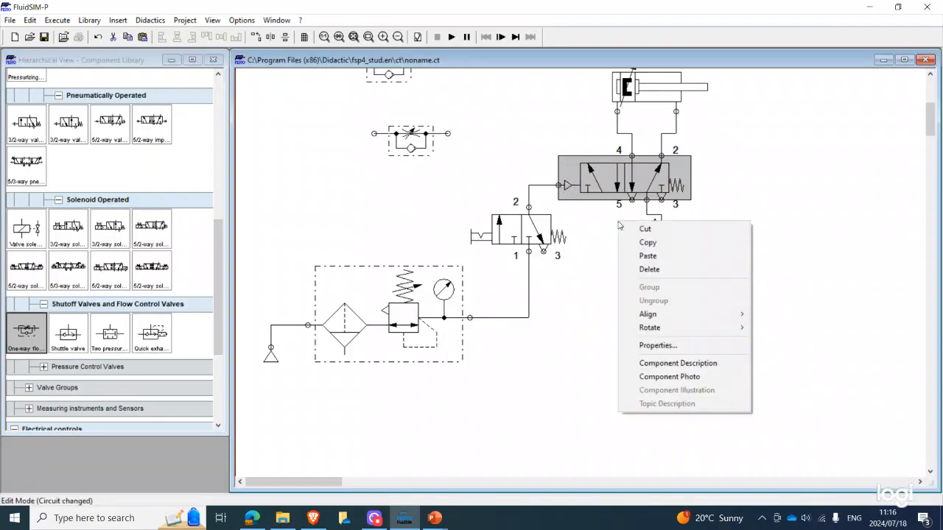
pyautogui.click(648, 269)
pyautogui.click(541, 240)
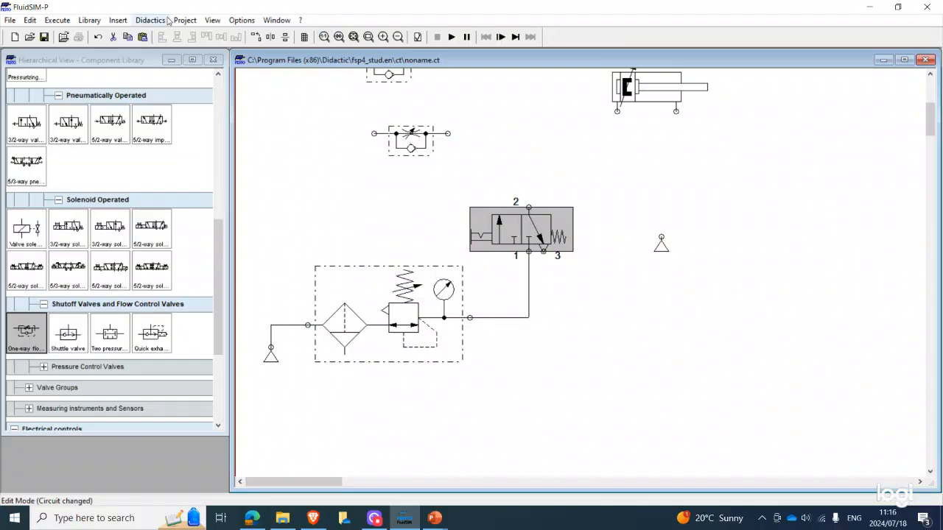
pyautogui.click(97, 37)
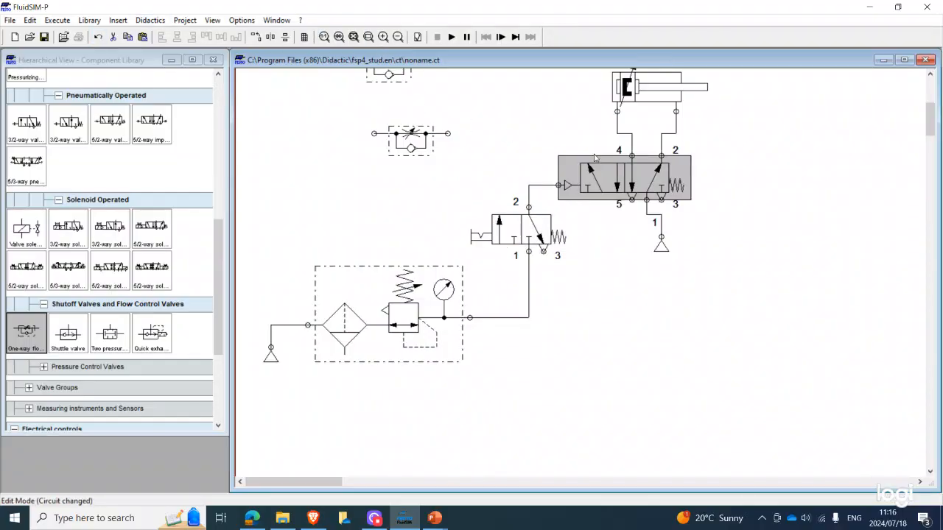
# Delete the pneumatically operated 5/2-way valve and the 3/2-way selector valve from the circuit
pyautogui.rightClick(610, 190)
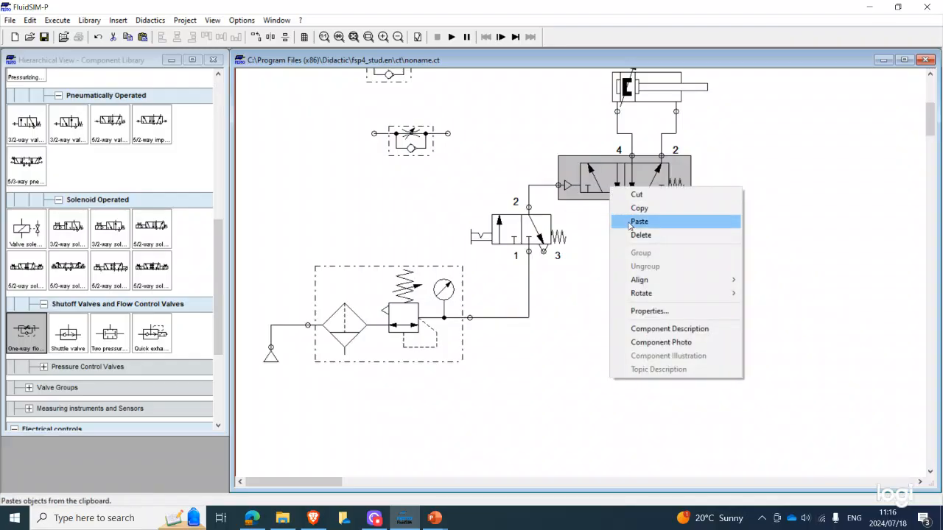
pyautogui.click(638, 235)
pyautogui.rightClick(661, 247)
pyautogui.click(694, 292)
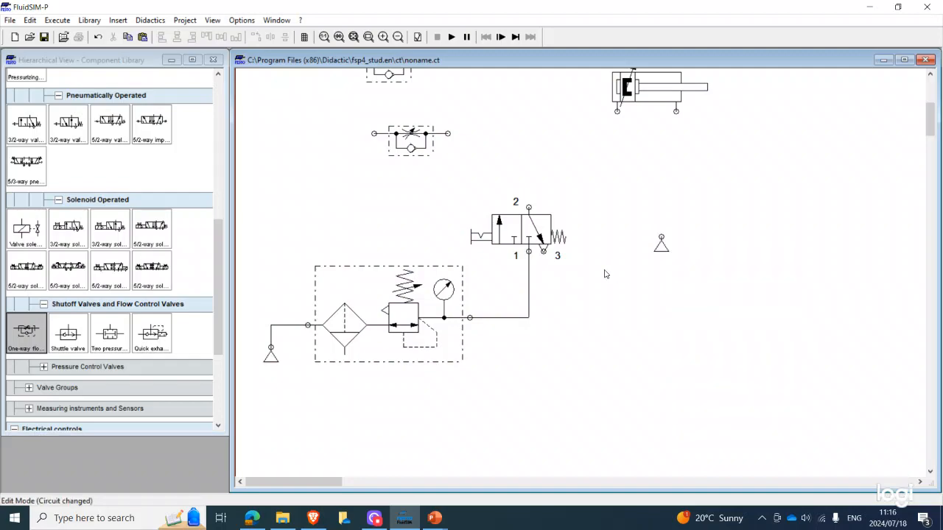
pyautogui.click(527, 230)
pyautogui.rightClick(525, 227)
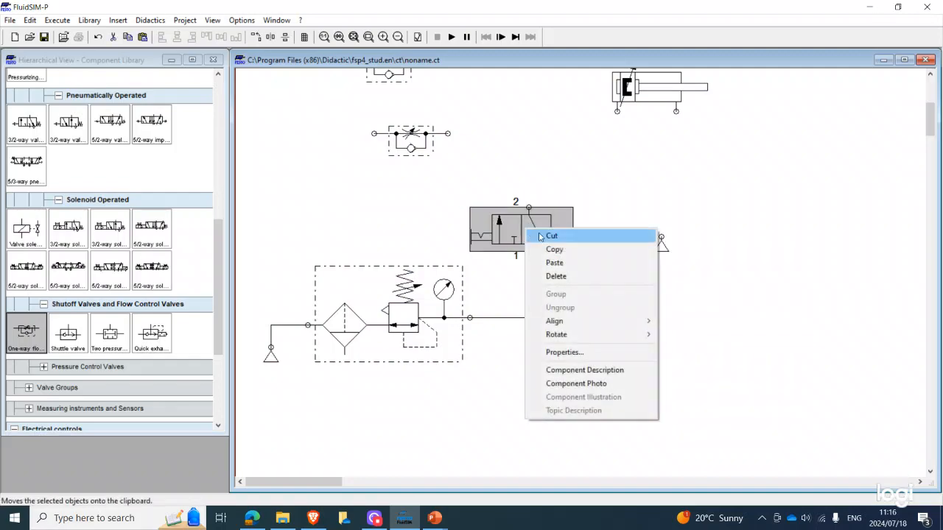
pyautogui.click(549, 276)
# Delete the unconnected compressed air supply that fed the 5/2-way valve
pyautogui.click(661, 243)
pyautogui.rightClick(660, 246)
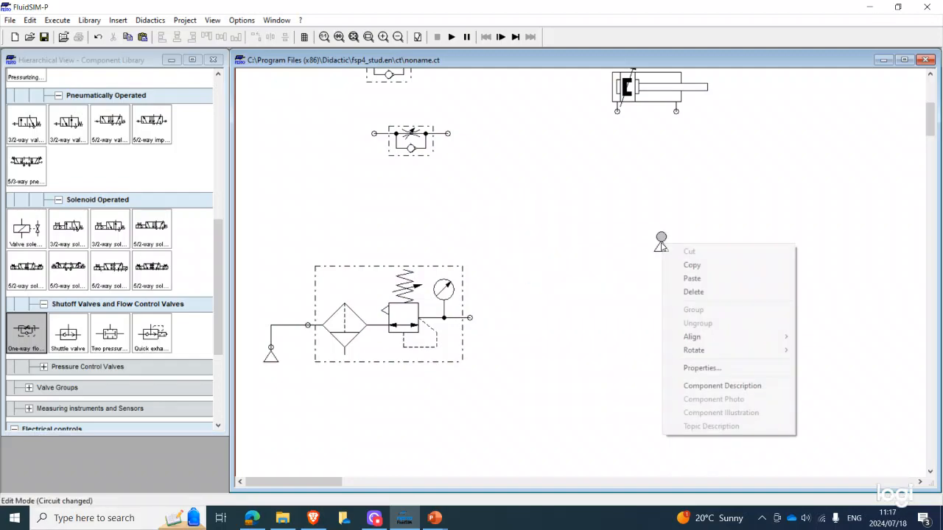
pyautogui.click(692, 292)
pyautogui.click(659, 250)
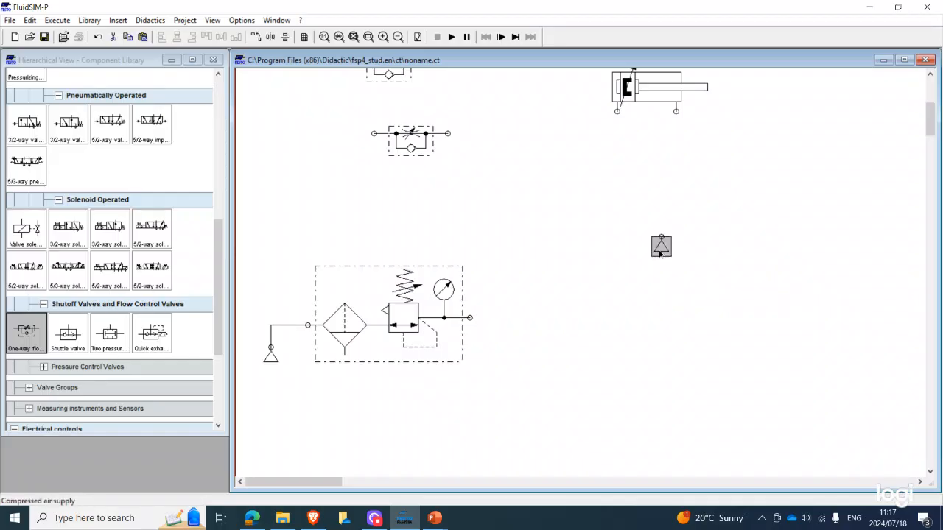
pyautogui.rightClick(659, 252)
pyautogui.click(681, 298)
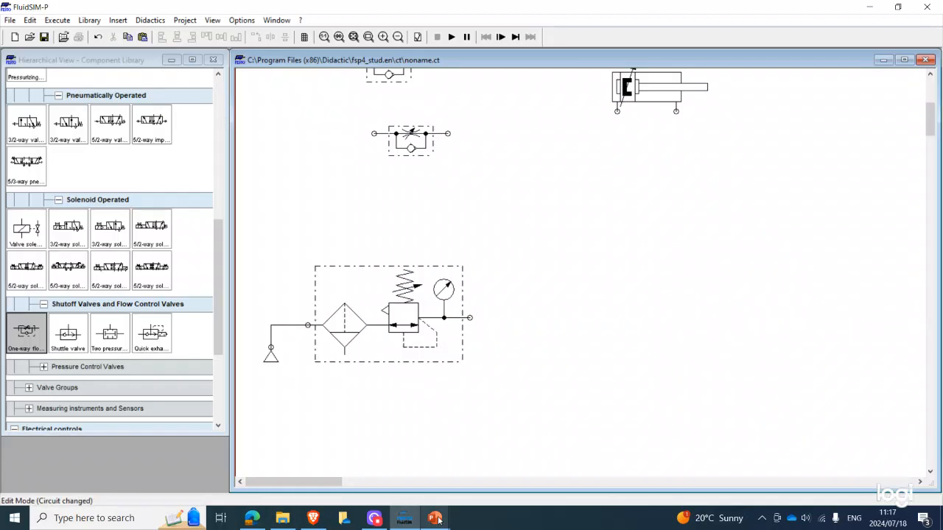
# Review the process description and parameters in the EXERCISE 6 presentation in PowerPoint and return to FluidSIM
pyautogui.moveTo(435, 519)
pyautogui.click(759, 442)
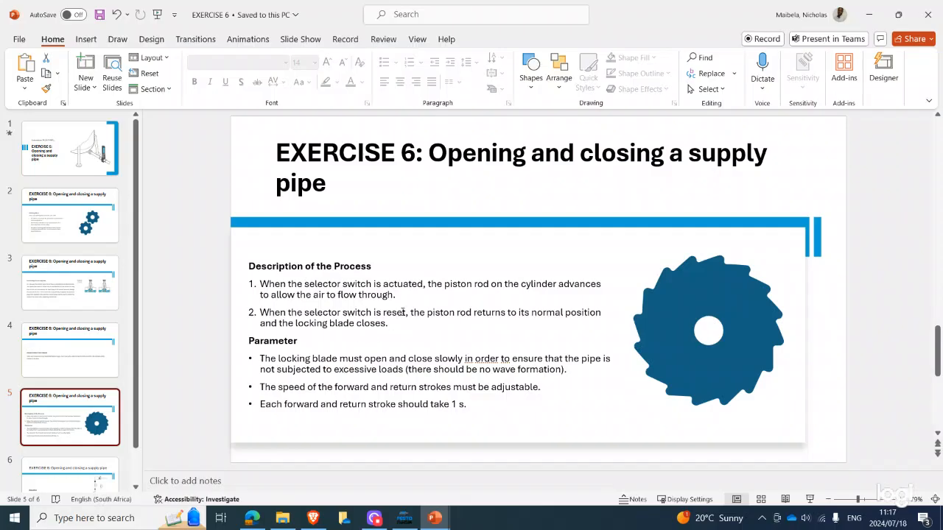
pyautogui.click(403, 518)
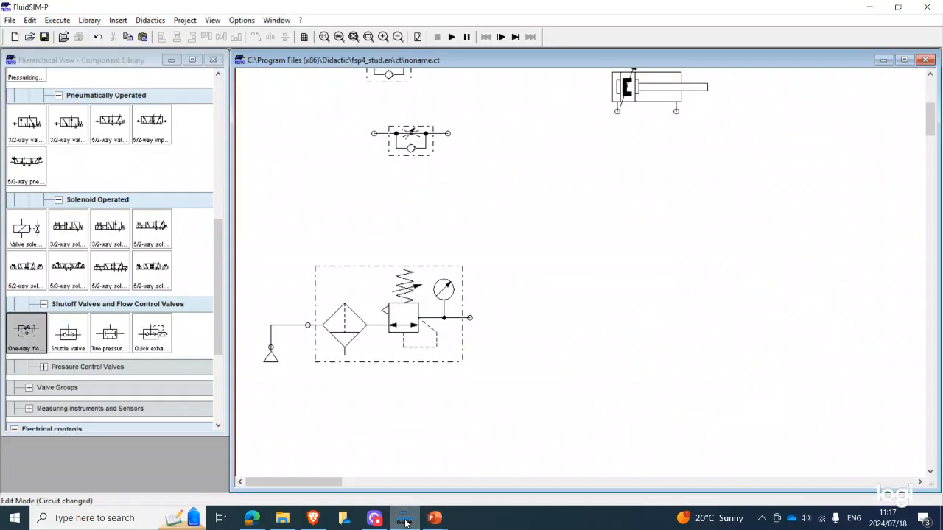
# Move the two one-way flow control valves beneath the double-acting cylinder
pyautogui.scroll(3, 596, 211)
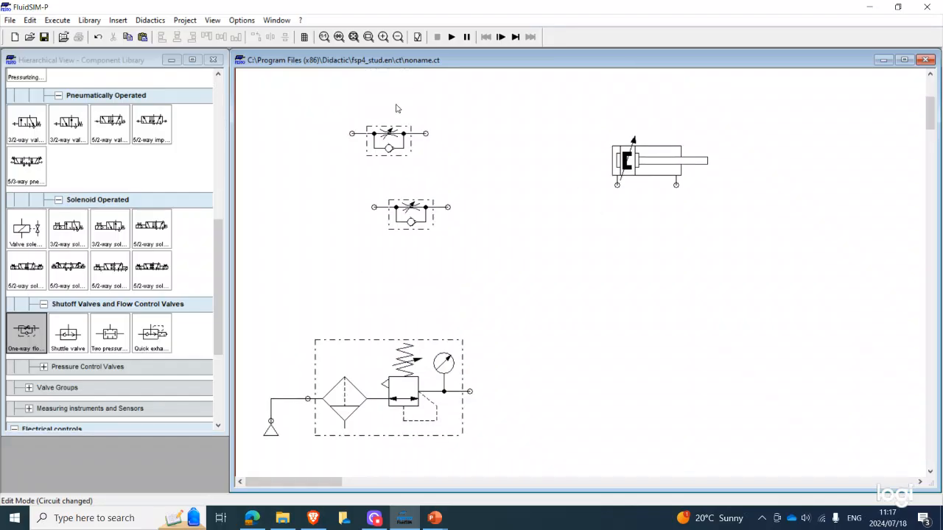
pyautogui.moveTo(401, 142); pyautogui.dragTo(622, 246)
pyautogui.moveTo(452, 214); pyautogui.dragTo(769, 273)
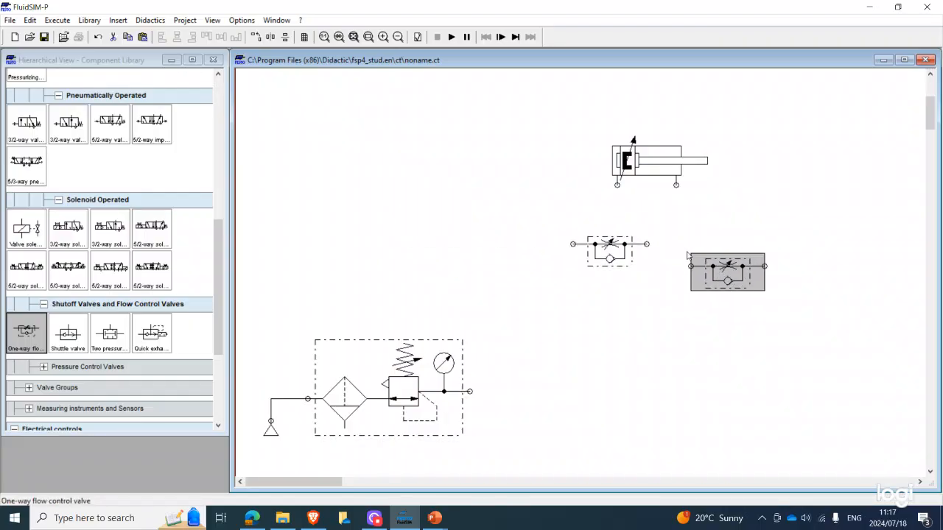
# Rotate both one-way flow control valves by 90°
pyautogui.rightClick(615, 256)
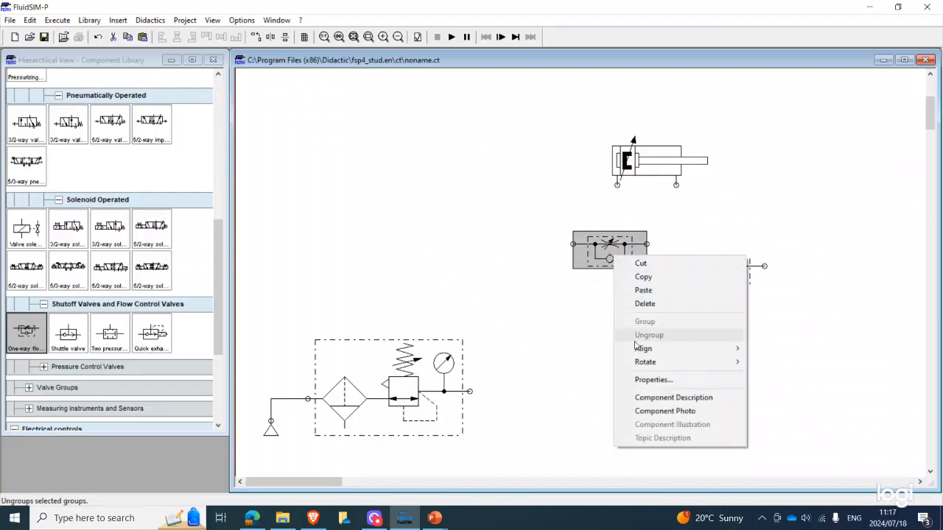
pyautogui.click(775, 360)
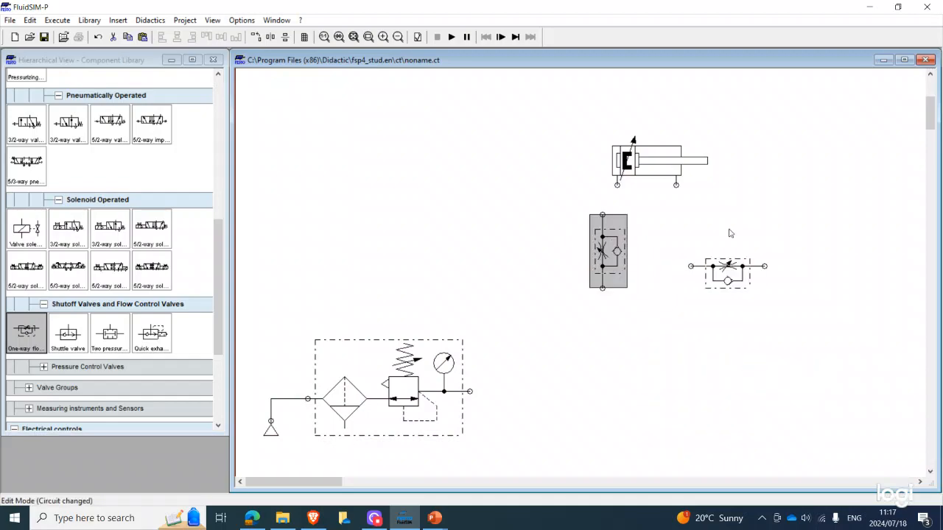
pyautogui.click(738, 271)
pyautogui.rightClick(739, 271)
pyautogui.moveTo(755, 356)
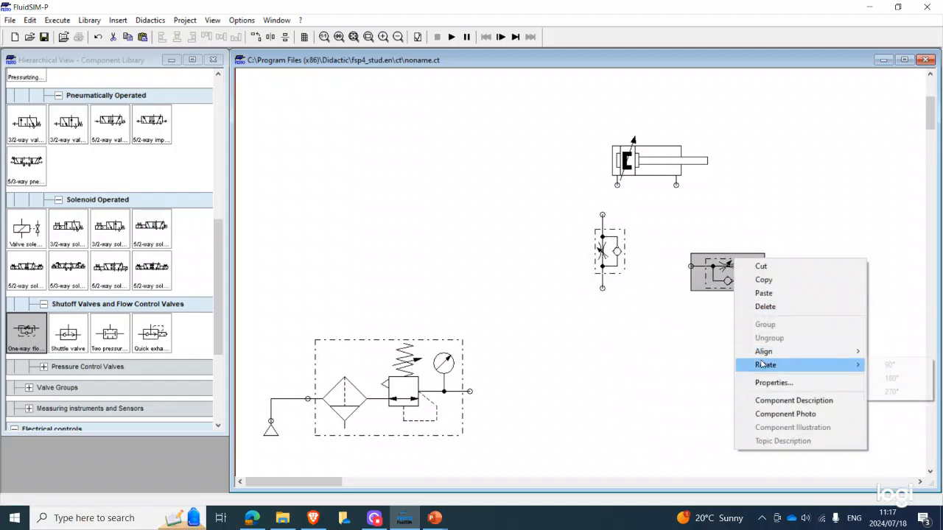
pyautogui.moveTo(860, 374)
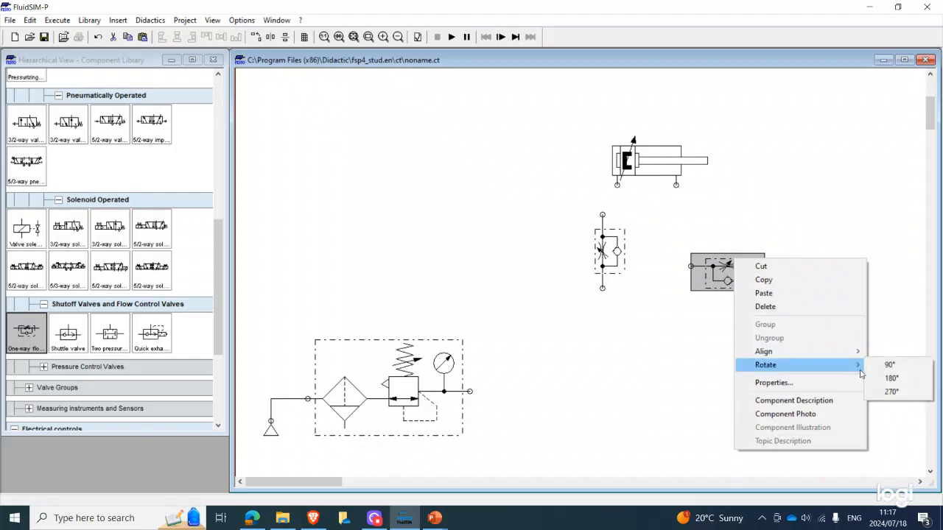
pyautogui.click(893, 365)
# Align the two flow control valves under the cylinder's ports and connect each one to its port
pyautogui.moveTo(729, 256); pyautogui.dragTo(677, 185)
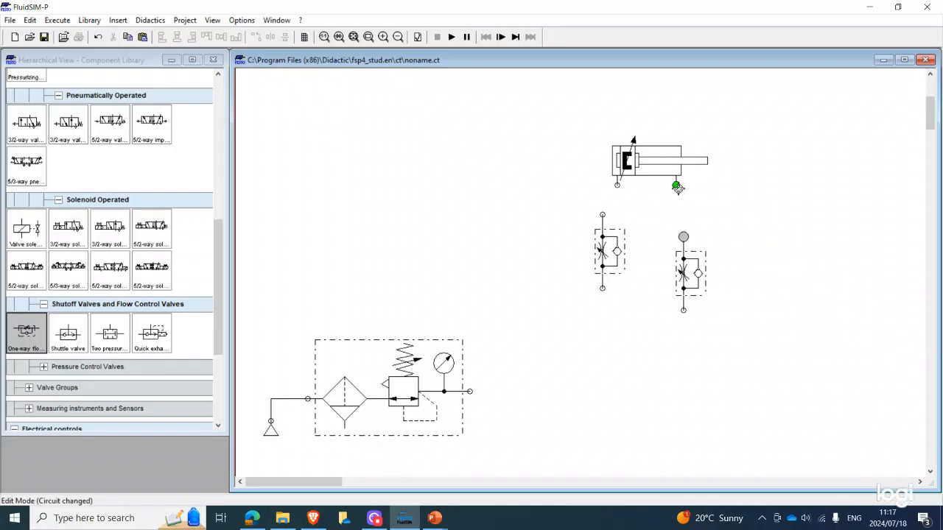
pyautogui.moveTo(688, 262); pyautogui.dragTo(679, 232)
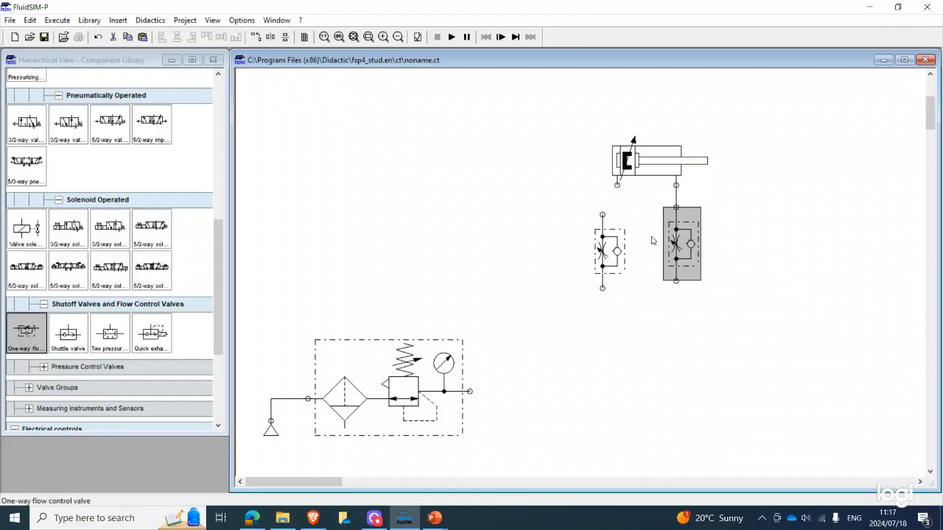
pyautogui.moveTo(601, 253); pyautogui.dragTo(617, 185)
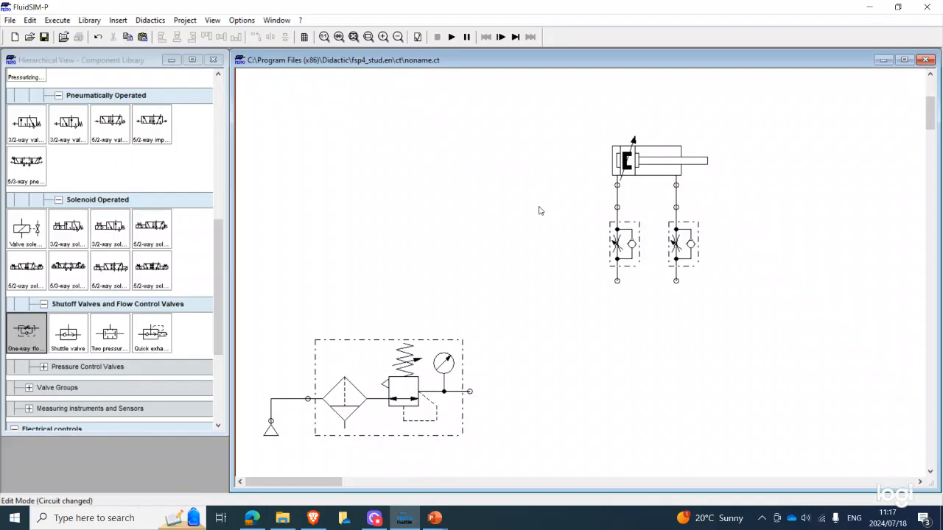
# Place a mechanically operated 5/2-way valve with selector switch below the two flow control valves
pyautogui.scroll(1, 48, 137)
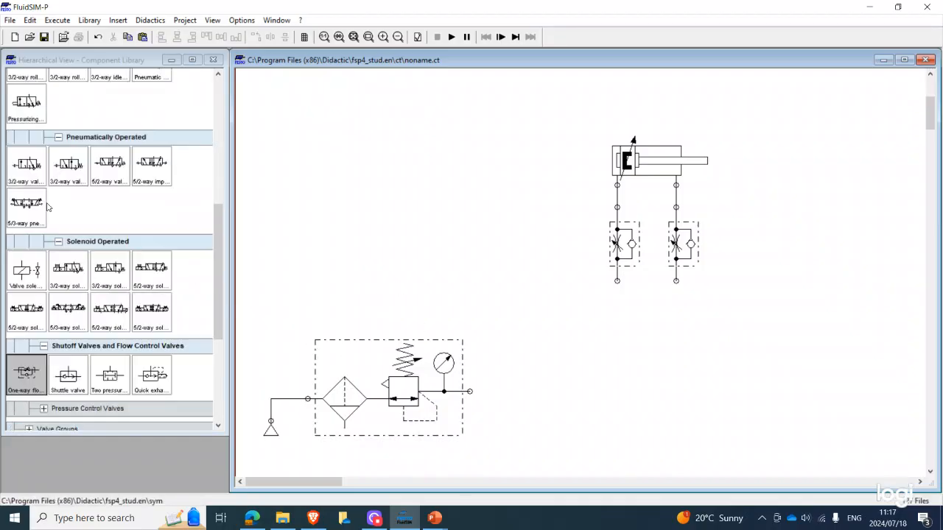
pyautogui.scroll(2, 48, 137)
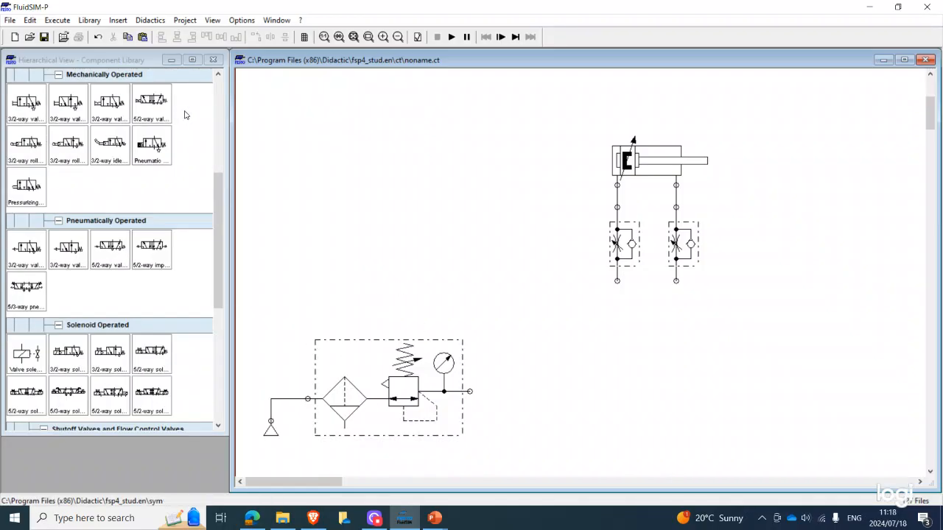
pyautogui.moveTo(155, 108); pyautogui.dragTo(639, 361)
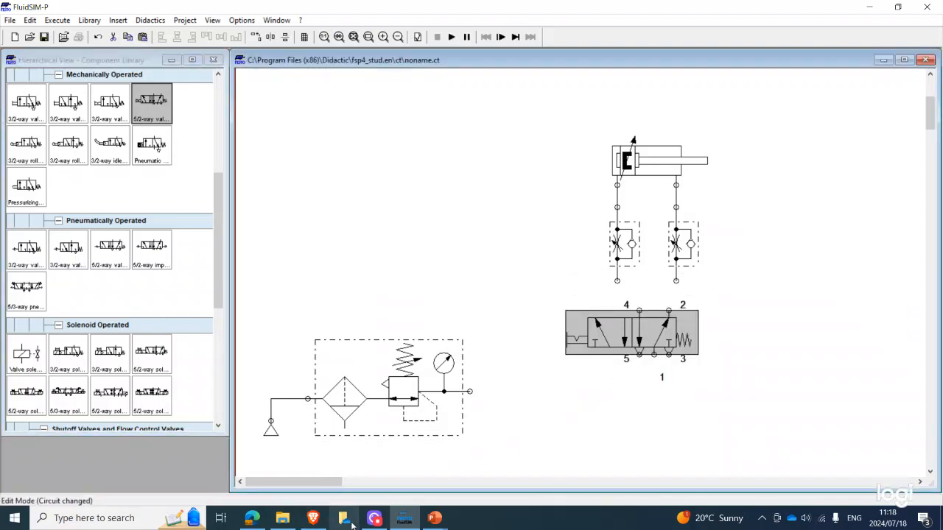
pyautogui.moveTo(435, 517)
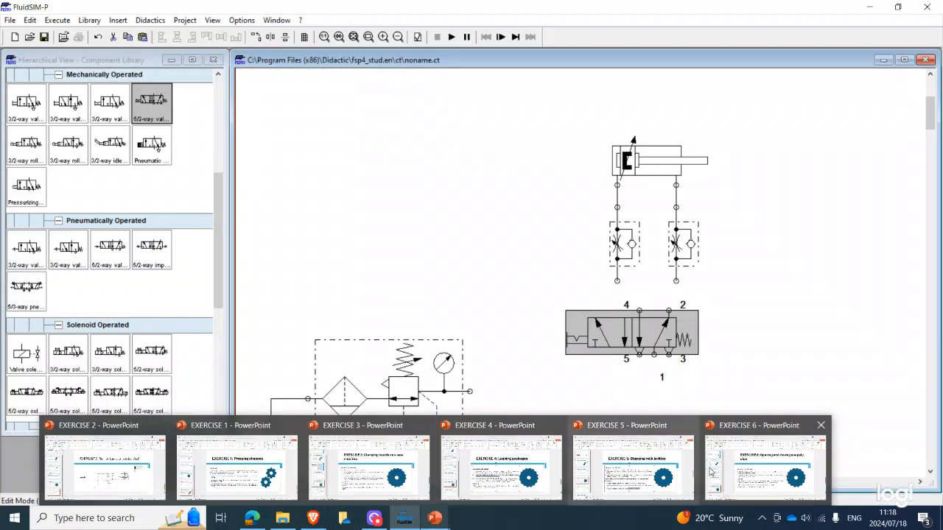
pyautogui.moveTo(742, 466)
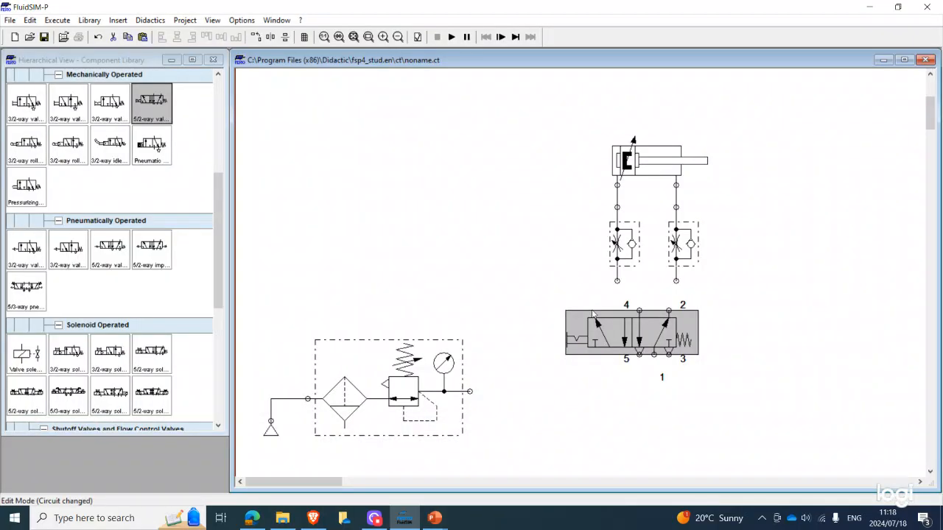
# Connect the 5/2-way valve's ports 4 and 2 to the flow control valves and port 1 to the air service unit
pyautogui.click(612, 400)
pyautogui.moveTo(621, 332)
pyautogui.mouseDown()
pyautogui.moveTo(604, 334)
pyautogui.moveTo(617, 280)
pyautogui.mouseUp()
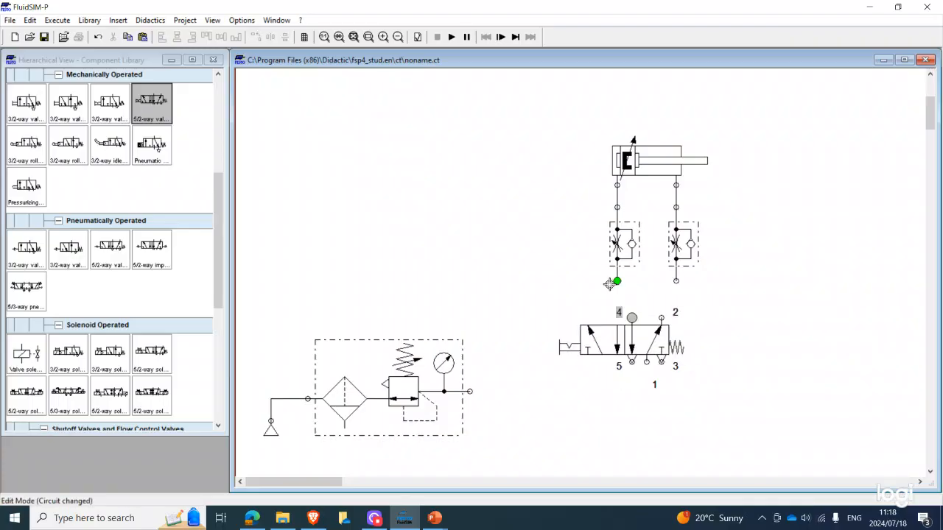
pyautogui.moveTo(661, 317)
pyautogui.mouseDown()
pyautogui.moveTo(665, 259)
pyautogui.moveTo(675, 280)
pyautogui.mouseUp()
pyautogui.moveTo(645, 362)
pyautogui.mouseDown()
pyautogui.moveTo(473, 373)
pyautogui.moveTo(470, 392)
pyautogui.mouseUp()
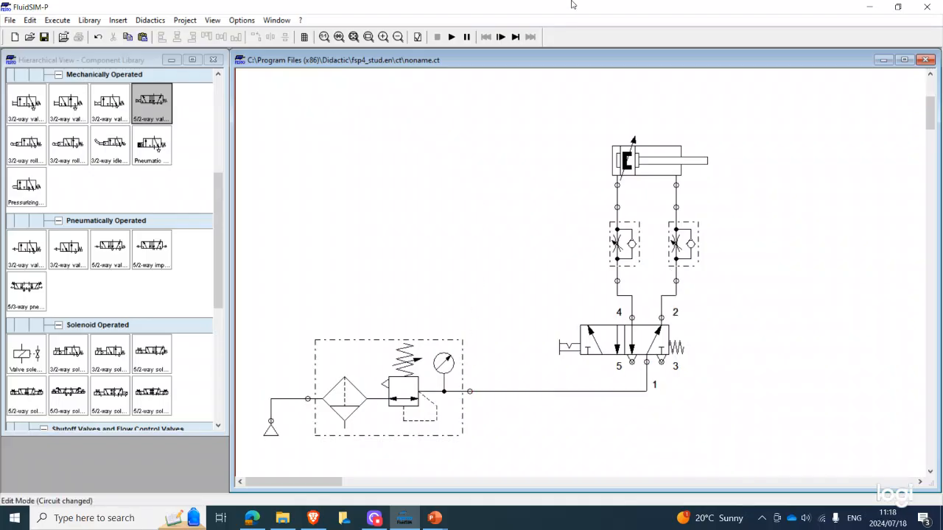
# Start the simulation and operate the 5/2-way valve's selector switch to test the cylinder
pyautogui.click(452, 37)
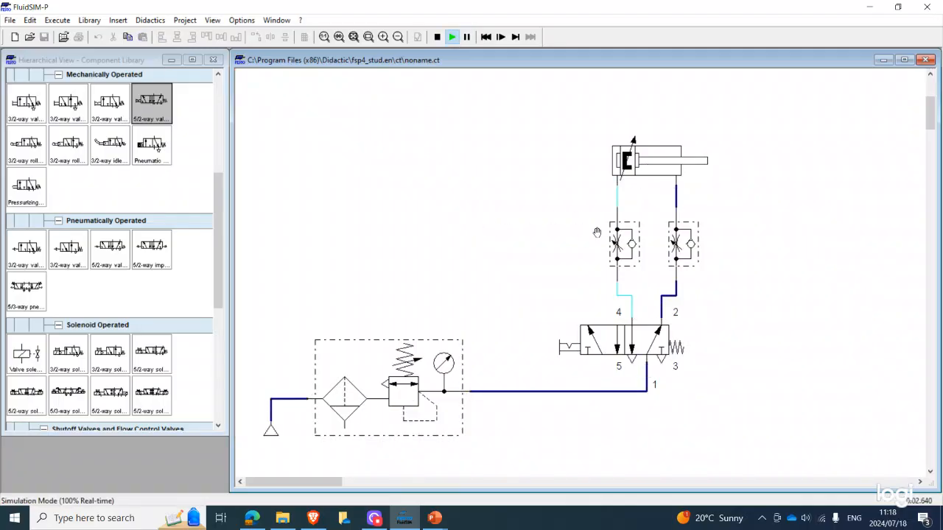
pyautogui.click(625, 249)
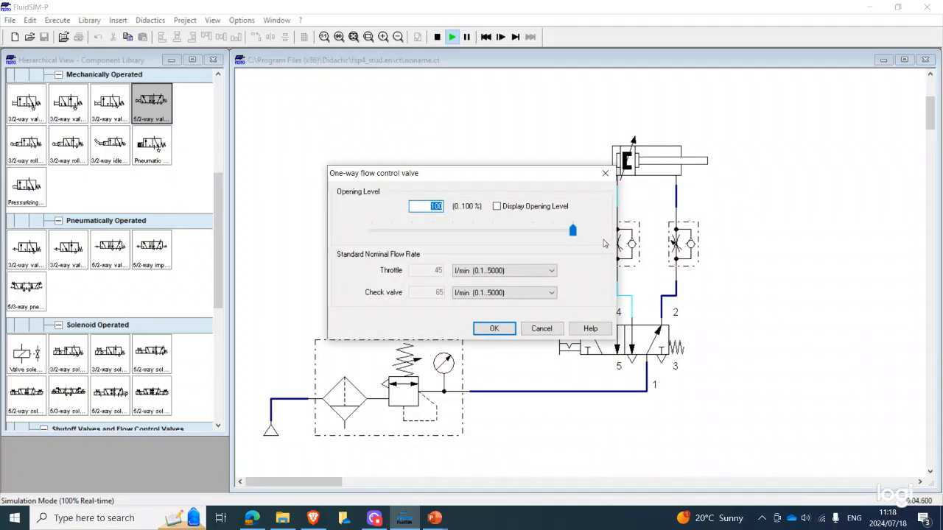
pyautogui.click(554, 326)
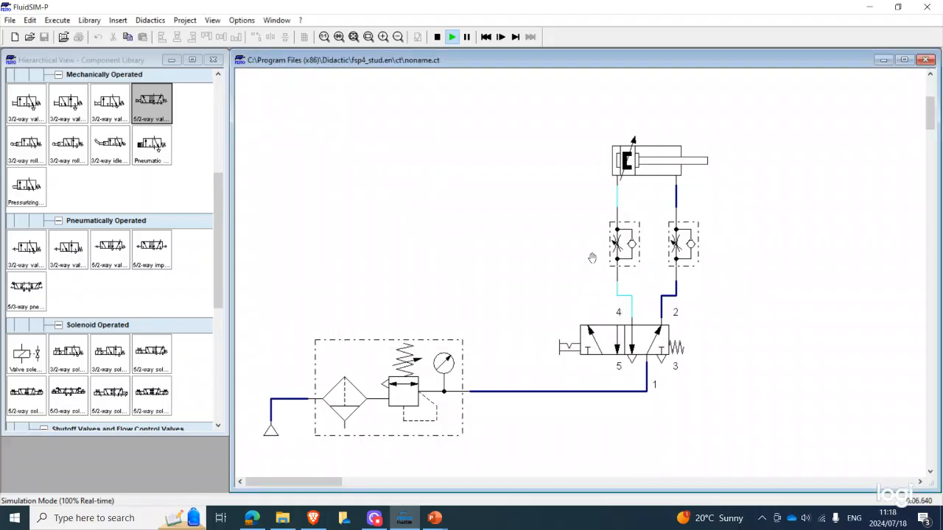
pyautogui.moveTo(573, 338); pyautogui.dragTo(575, 343)
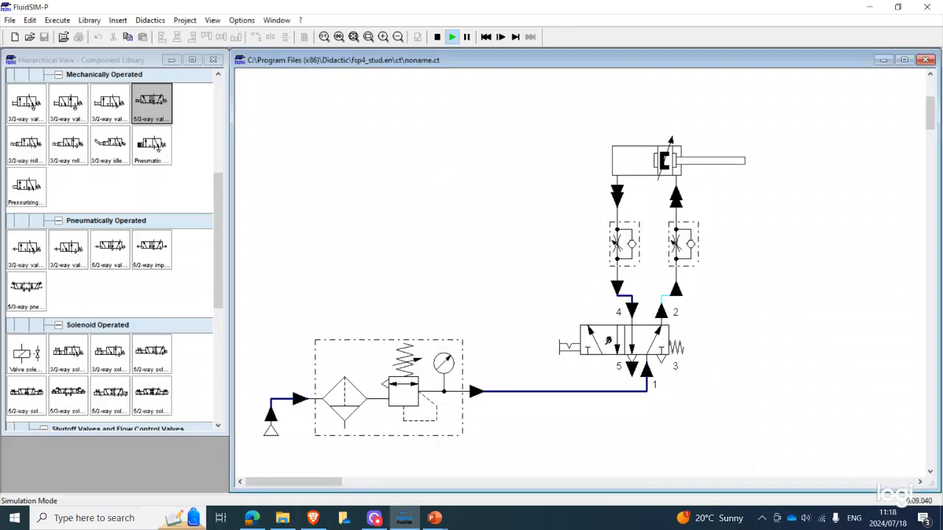
# Set the opening level of the flow control valve on the port 4 line to 2% and display it
pyautogui.click(623, 250)
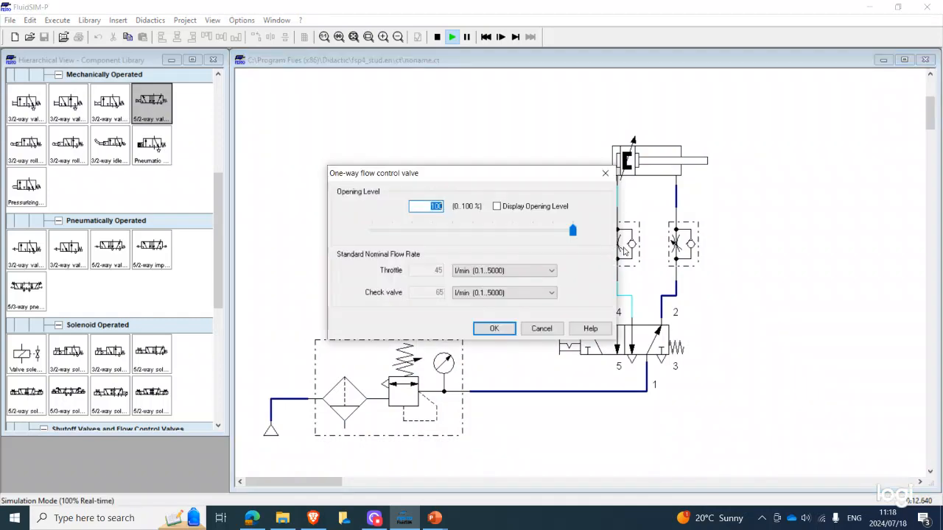
pyautogui.click(505, 209)
pyautogui.doubleClick(432, 206)
pyautogui.write('20')
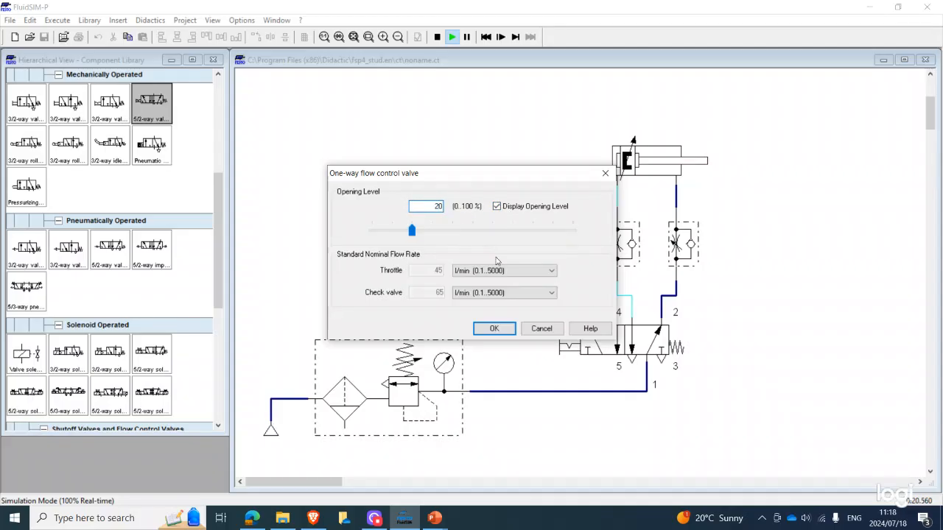
pyautogui.press('BackSpace')
pyautogui.click(493, 328)
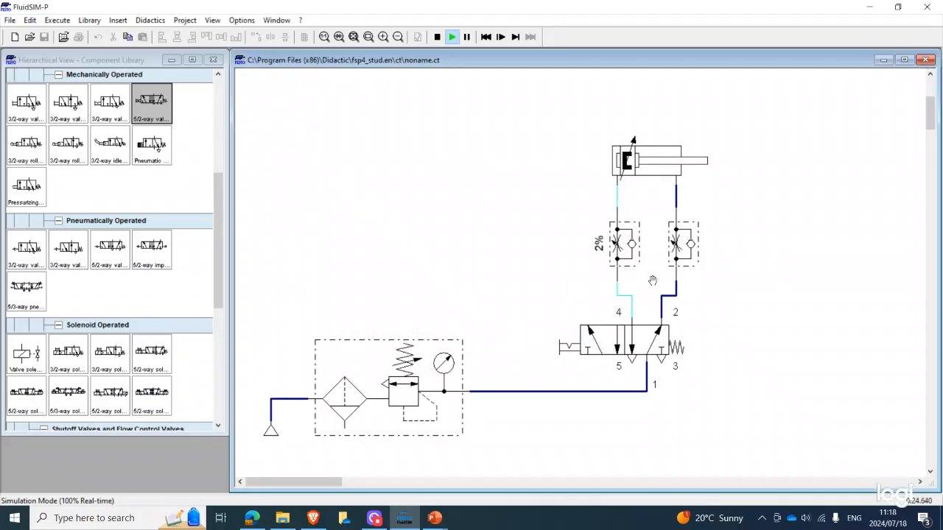
# Set the opening level of the flow control valve on the port 2 line to 2% and display it
pyautogui.doubleClick(677, 244)
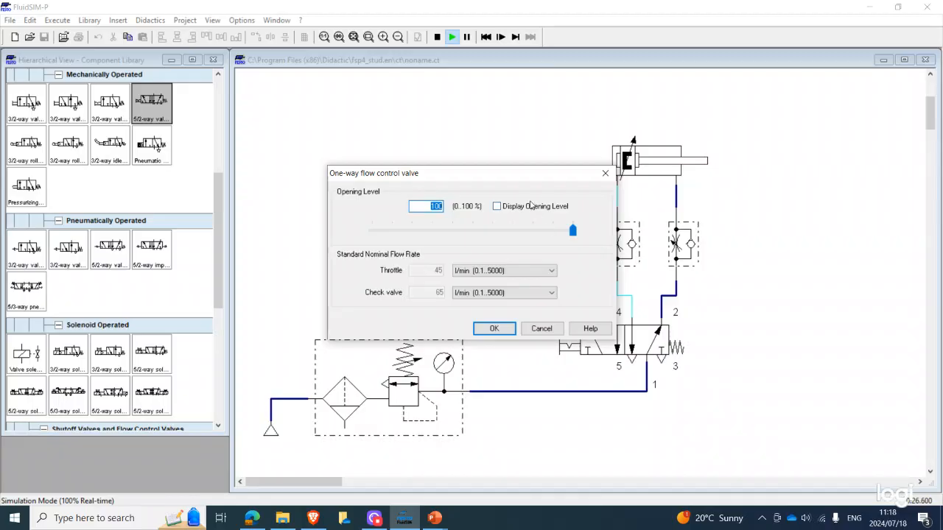
pyautogui.click(506, 208)
pyautogui.moveTo(441, 207); pyautogui.dragTo(433, 207)
pyautogui.write('04')
pyautogui.click(491, 328)
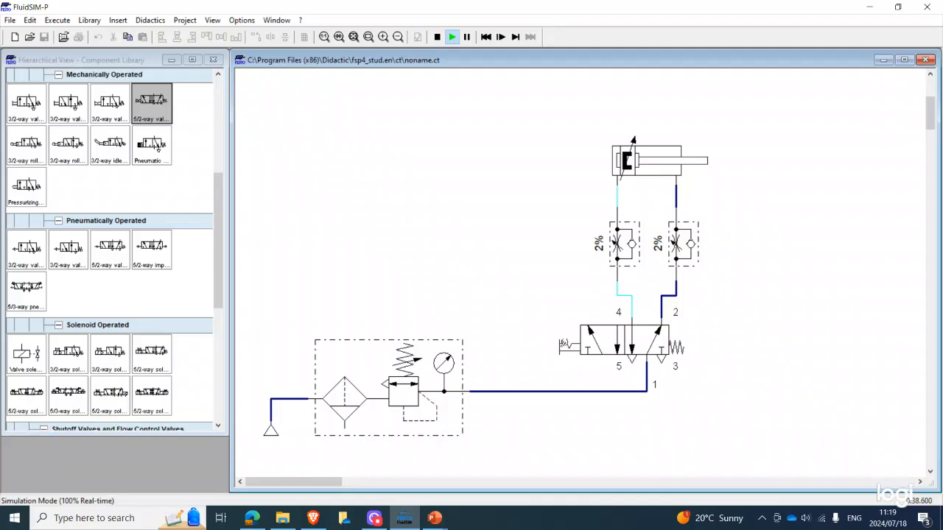
# Toggle the 5/2-way valve's selector switch repeatedly to observe the cylinder's forward and return strokes with both flow control valves throttled
pyautogui.click(565, 344)
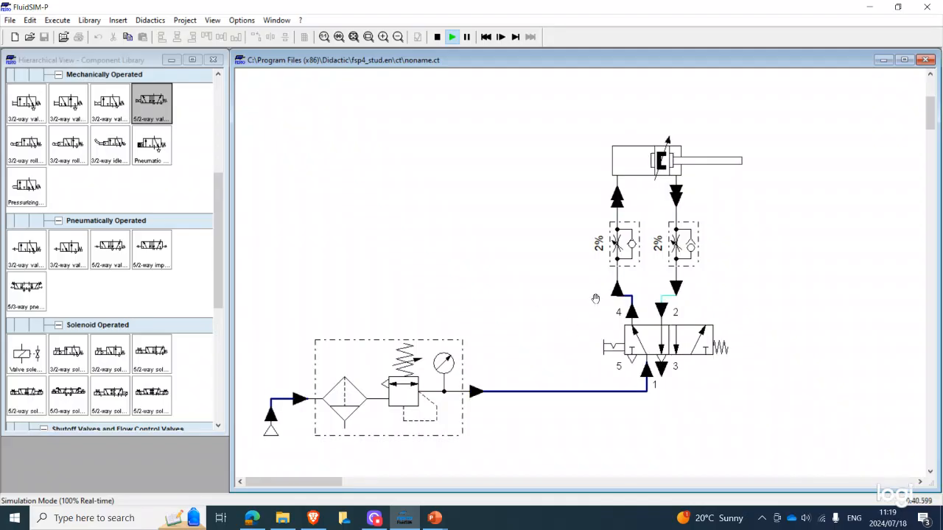
pyautogui.click(620, 345)
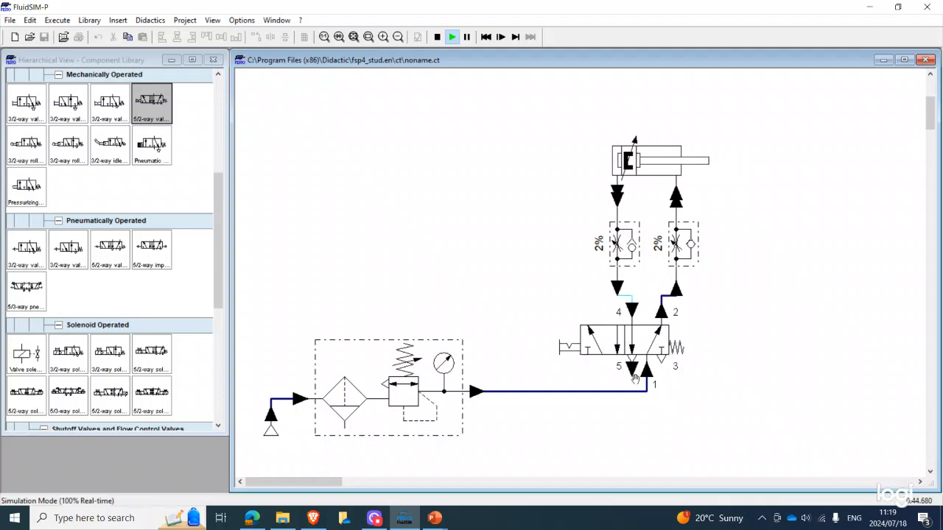
pyautogui.click(578, 346)
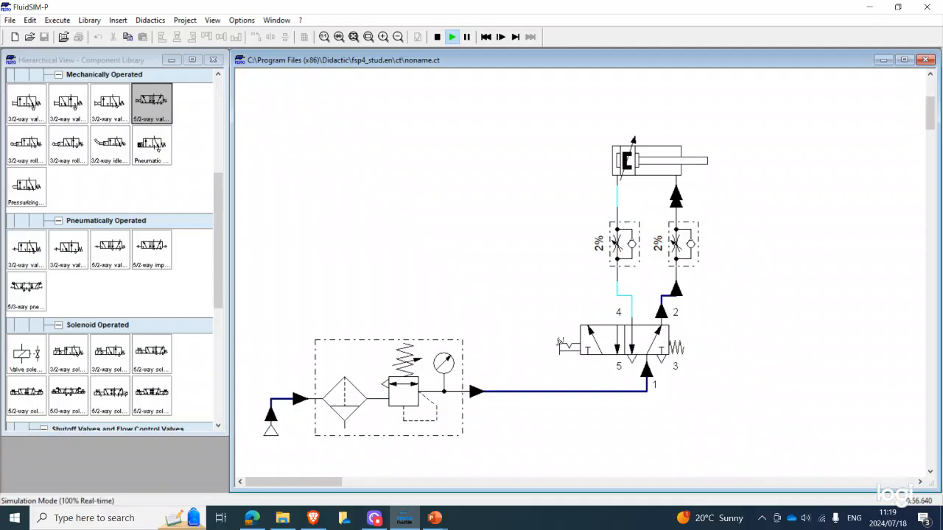
pyautogui.click(553, 343)
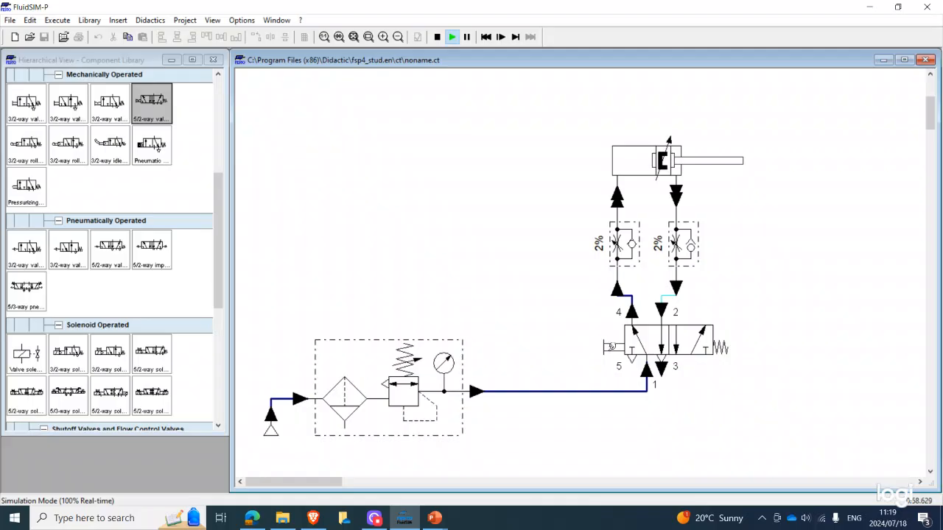
pyautogui.click(610, 344)
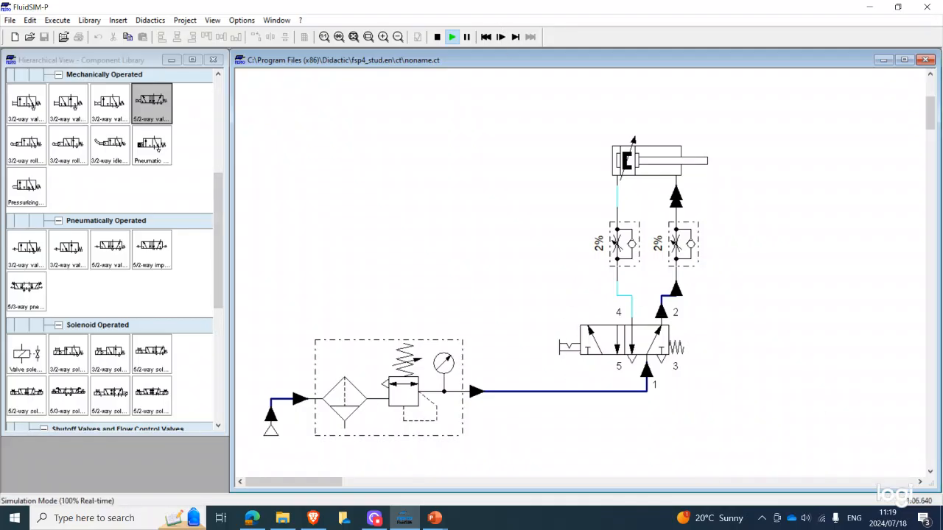
# Switch to PowerPoint and open the EXERCISE 7 presentation from the AUTOMATION LAB SLIDES folder on the USB drive
pyautogui.hotkey('alt', 'Tab')
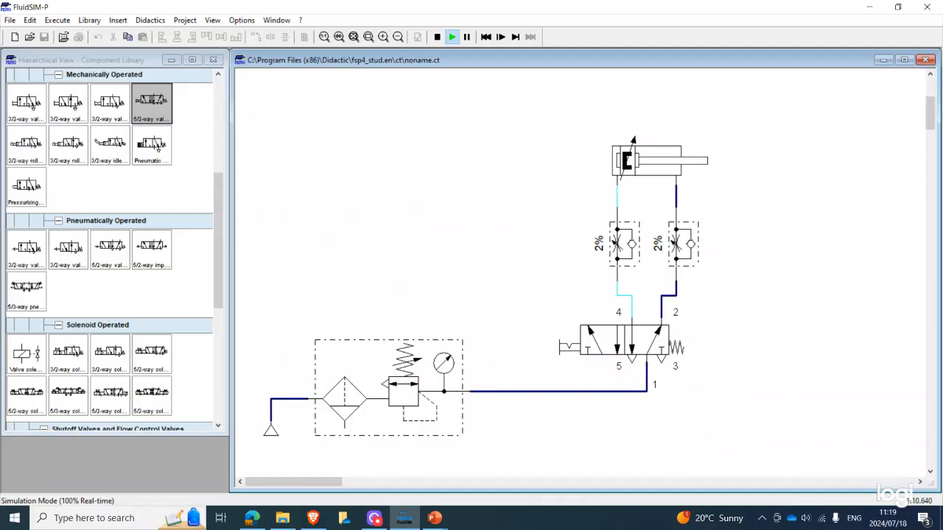
pyautogui.hotkey('alt', 'Tab')
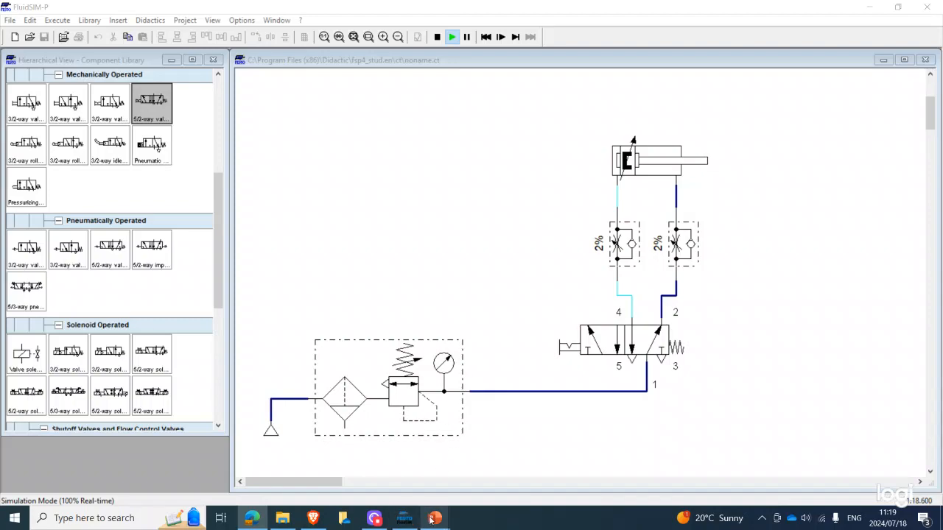
pyautogui.moveTo(432, 520)
pyautogui.click(765, 464)
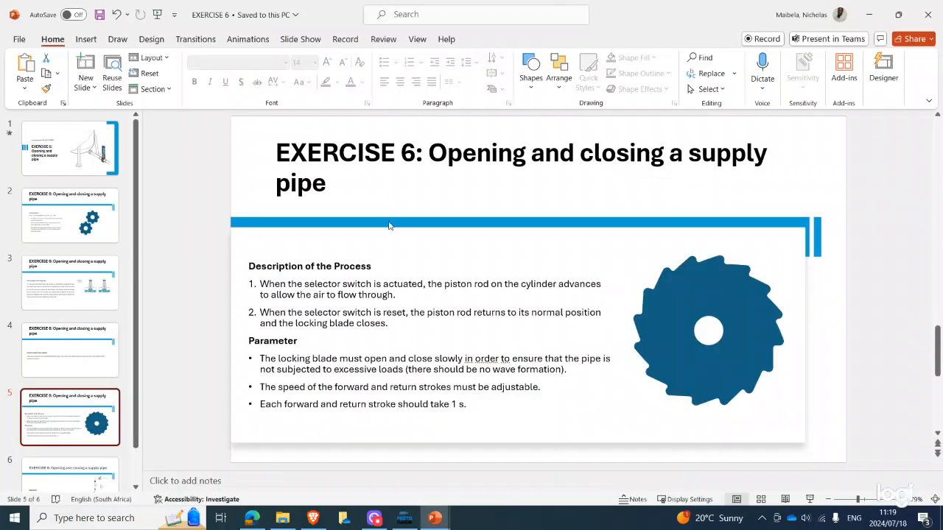
pyautogui.click(18, 39)
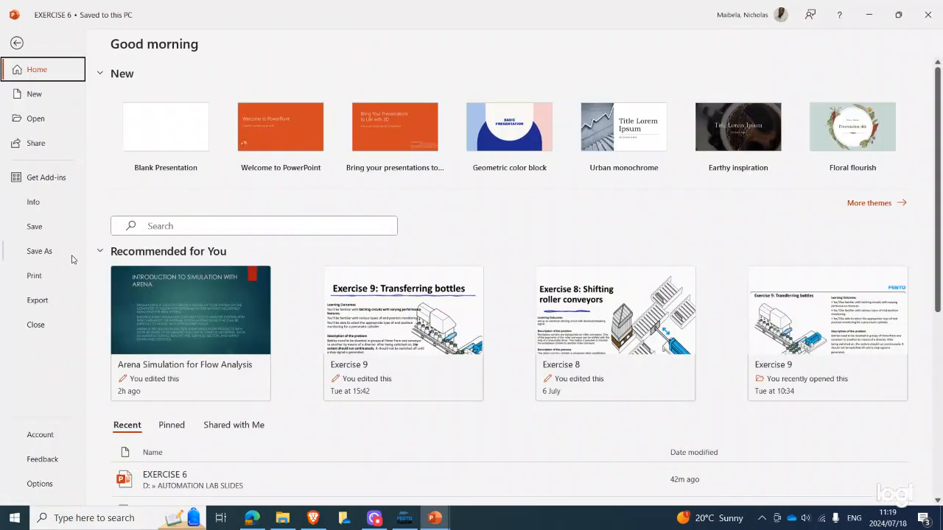
pyautogui.click(51, 119)
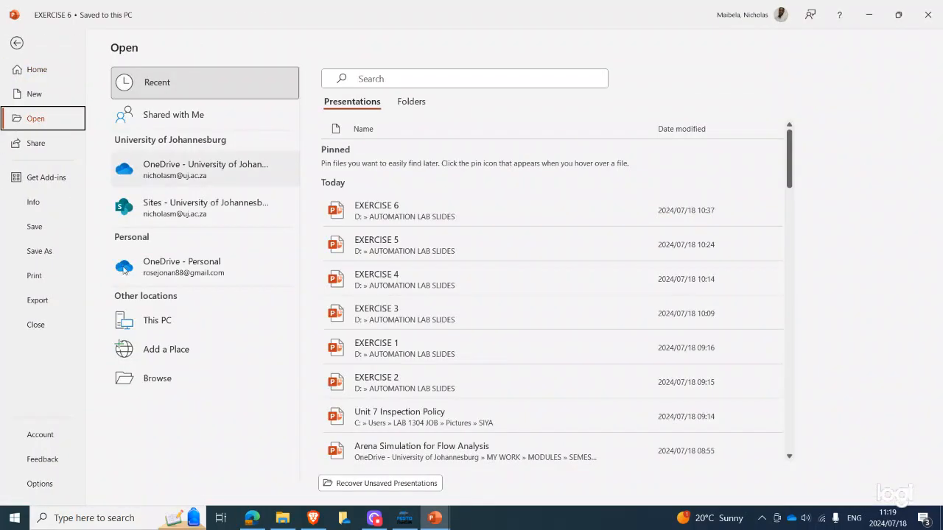
pyautogui.click(150, 375)
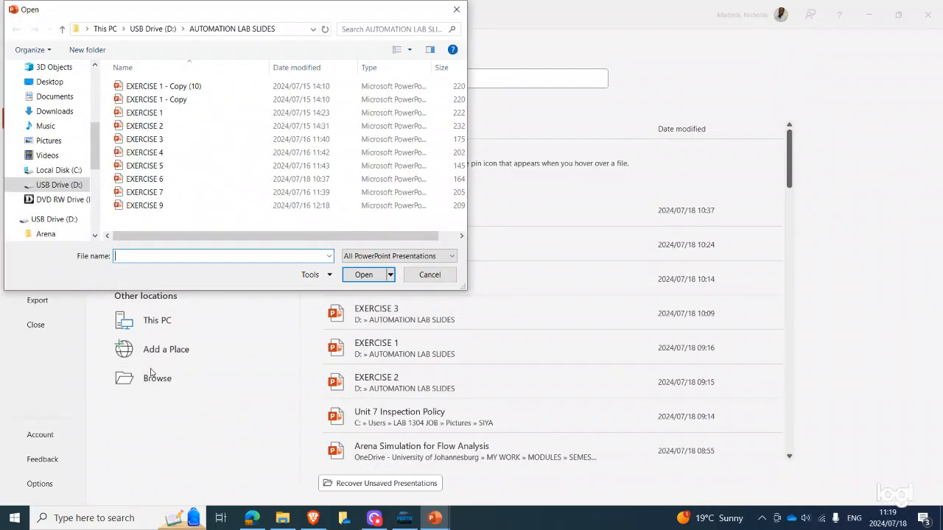
pyautogui.click(143, 191)
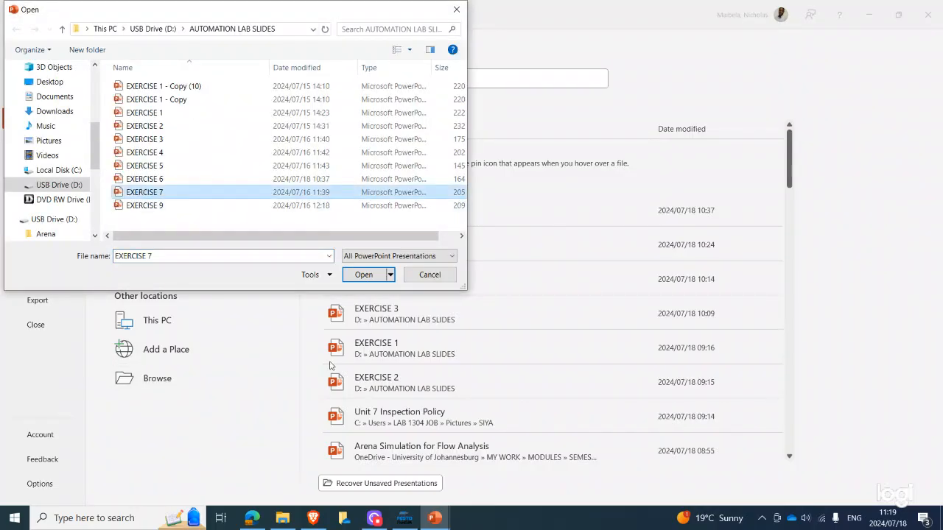
pyautogui.click(372, 276)
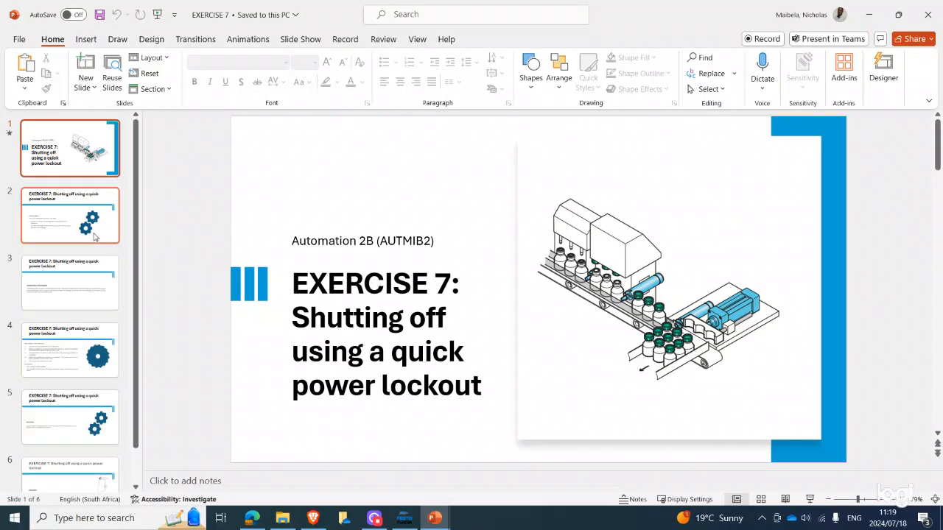
# Review the Exercise 7 title slide and the Training Aims slide
pyautogui.click(94, 234)
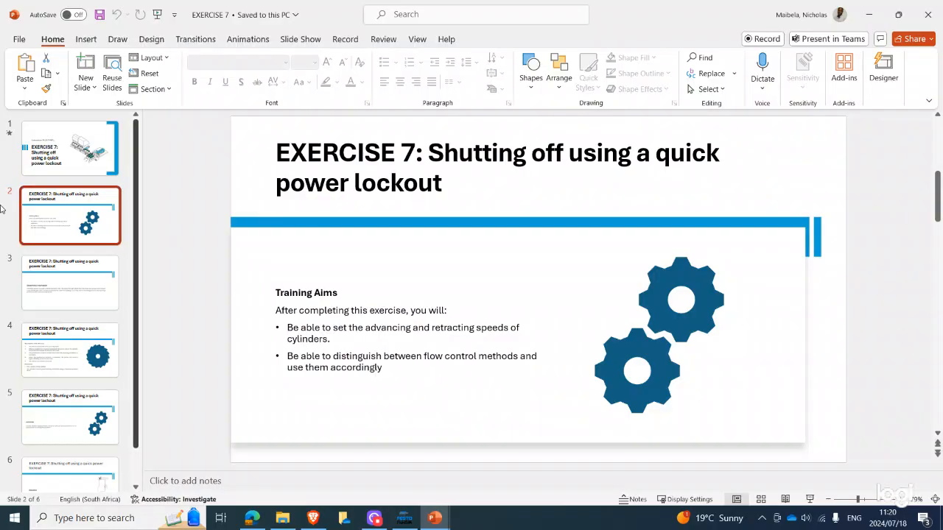
pyautogui.click(89, 171)
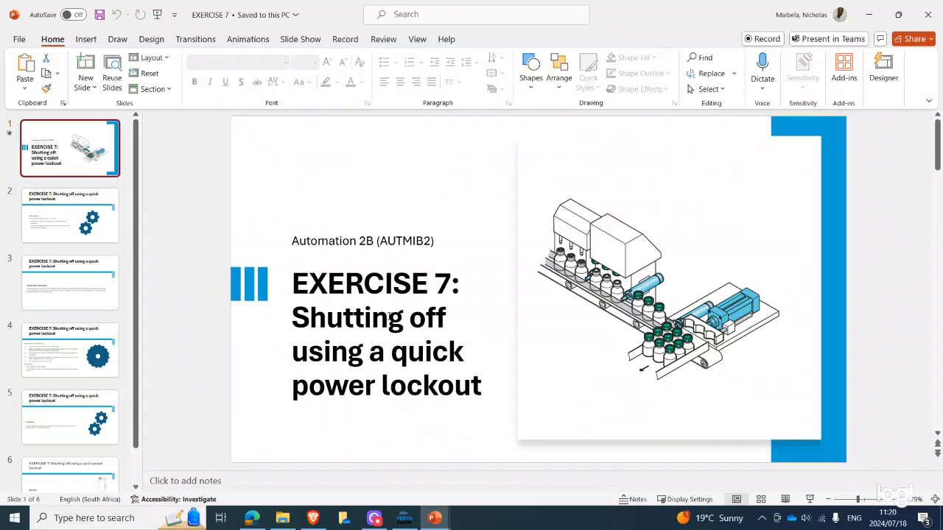
pyautogui.click(96, 236)
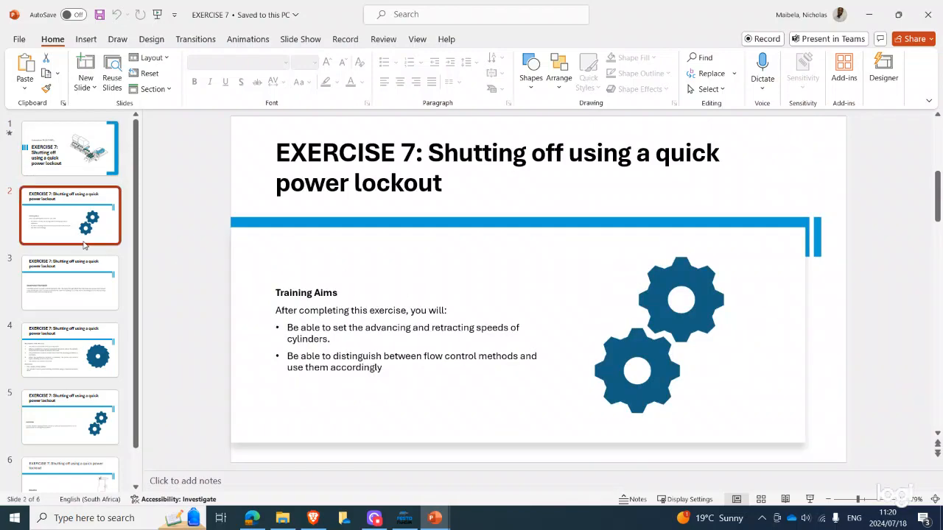
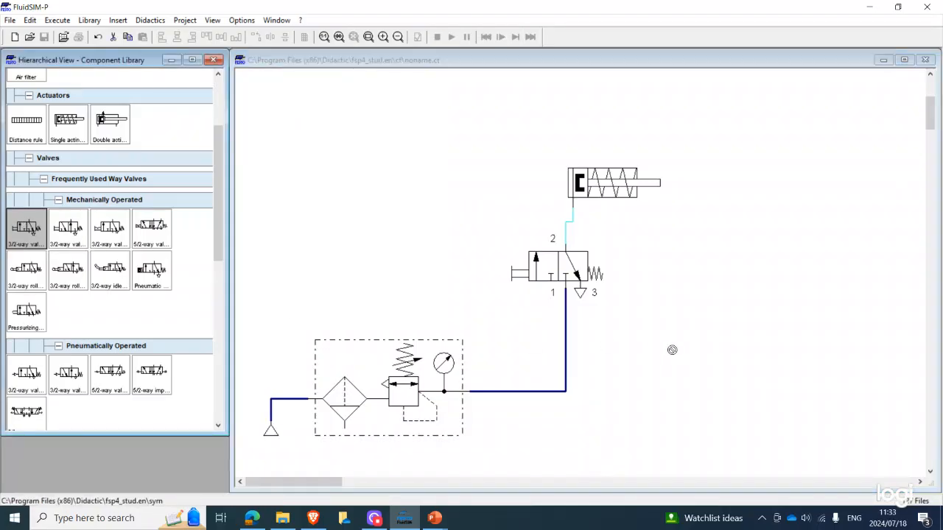
# Stop the simulation and add a second 3/2-way valve with pushbutton to the right of the existing circuit
pyautogui.click(437, 36)
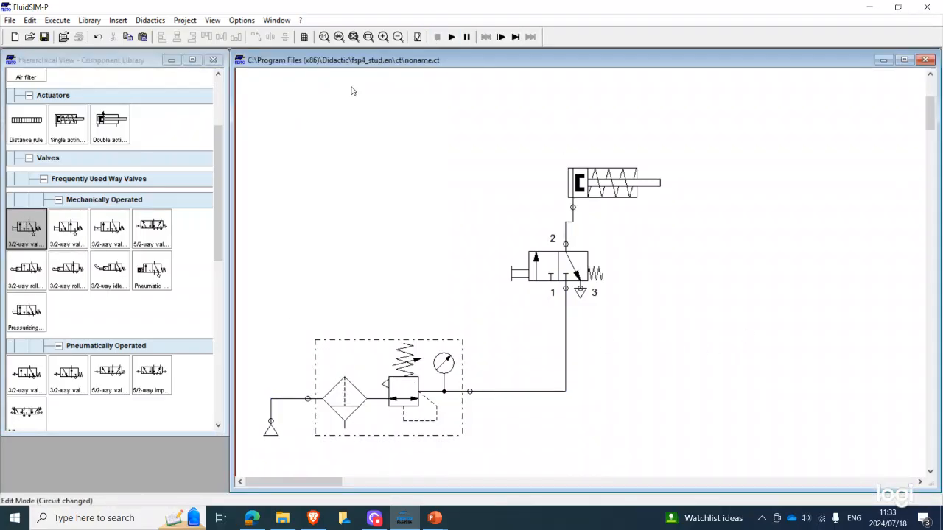
pyautogui.moveTo(44, 231); pyautogui.dragTo(893, 343)
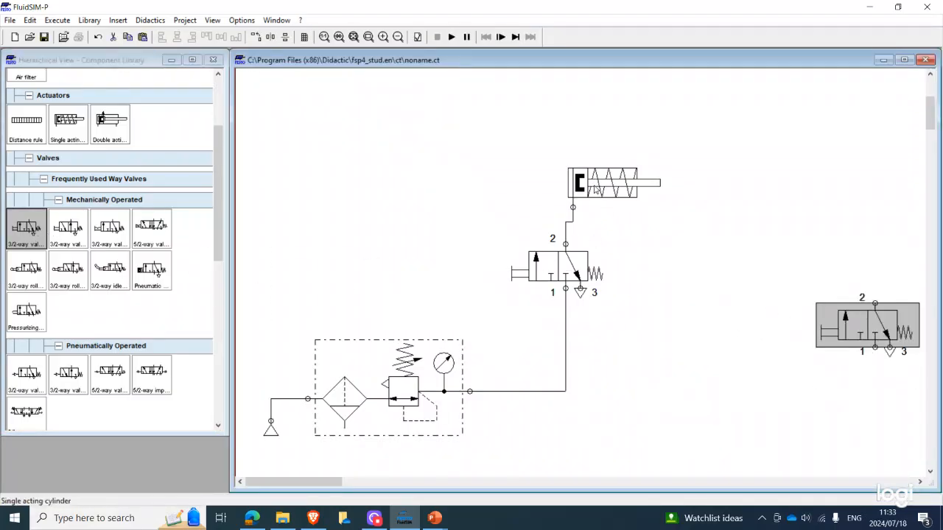
# Move the single acting cylinder up and to the right, and delete the pneumatic line joining it to the original 3/2-way valve
pyautogui.moveTo(591, 170); pyautogui.dragTo(673, 110)
pyautogui.click(604, 221)
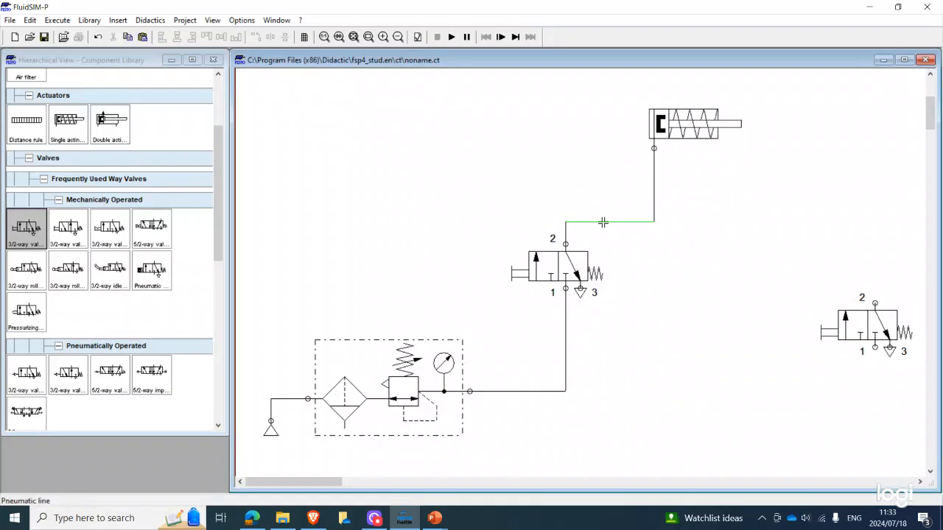
pyautogui.rightClick(604, 224)
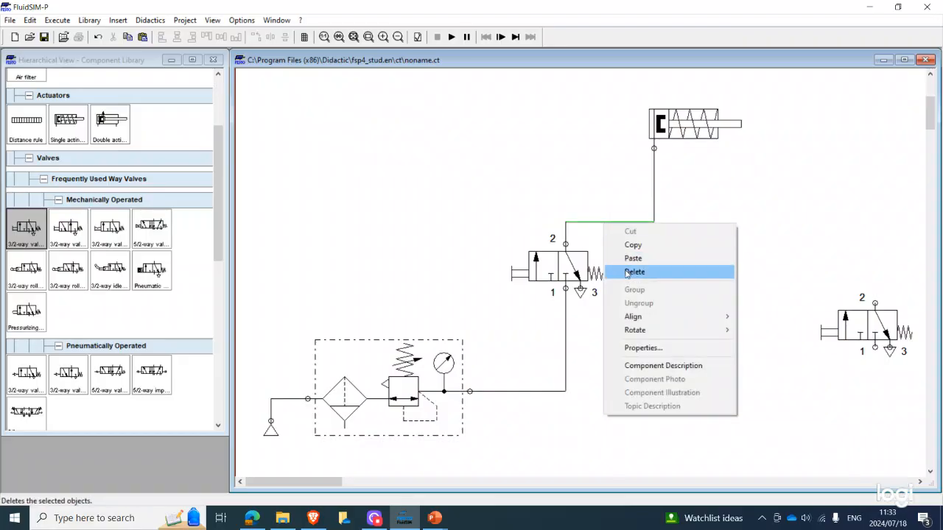
pyautogui.click(633, 271)
# Reposition the two 3/2-way pushbutton valves roughly side by side below the cylinder, the original beside the air service unit
pyautogui.click(560, 282)
pyautogui.moveTo(560, 282); pyautogui.dragTo(567, 341)
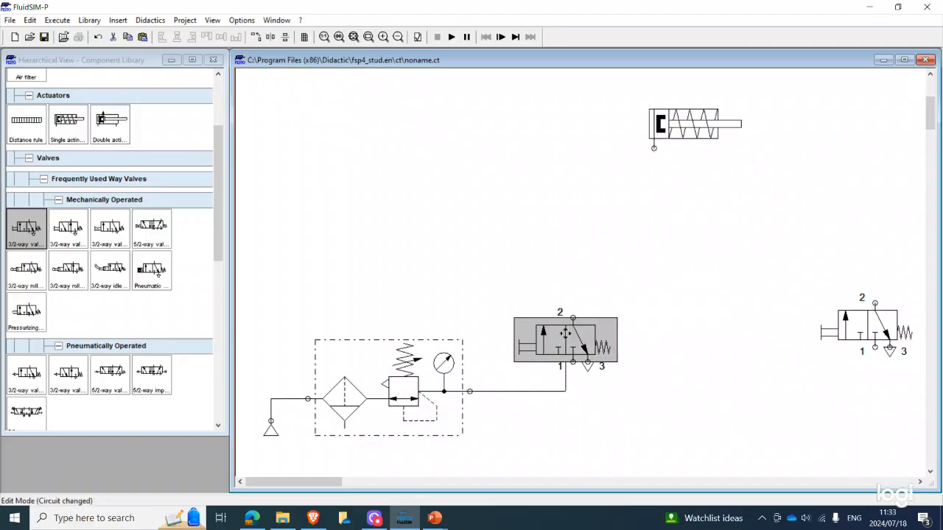
pyautogui.moveTo(826, 325); pyautogui.dragTo(723, 342)
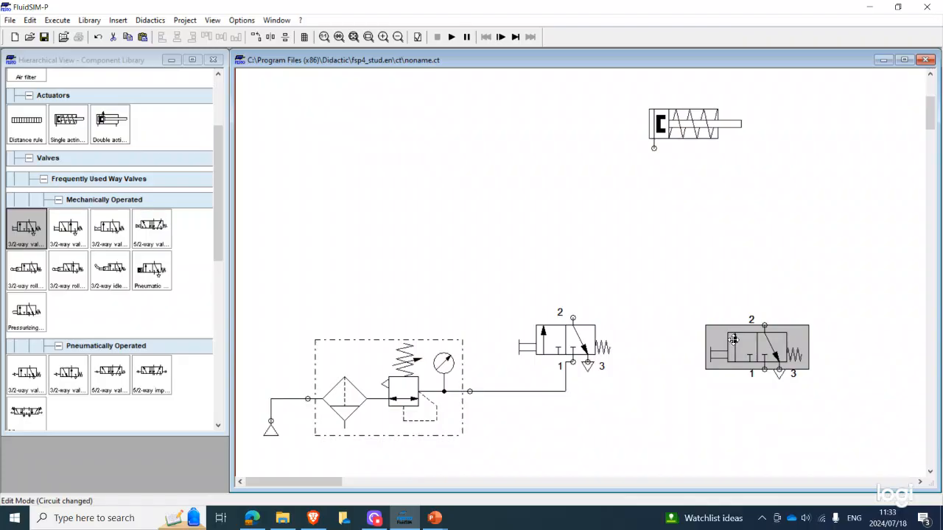
pyautogui.click(677, 279)
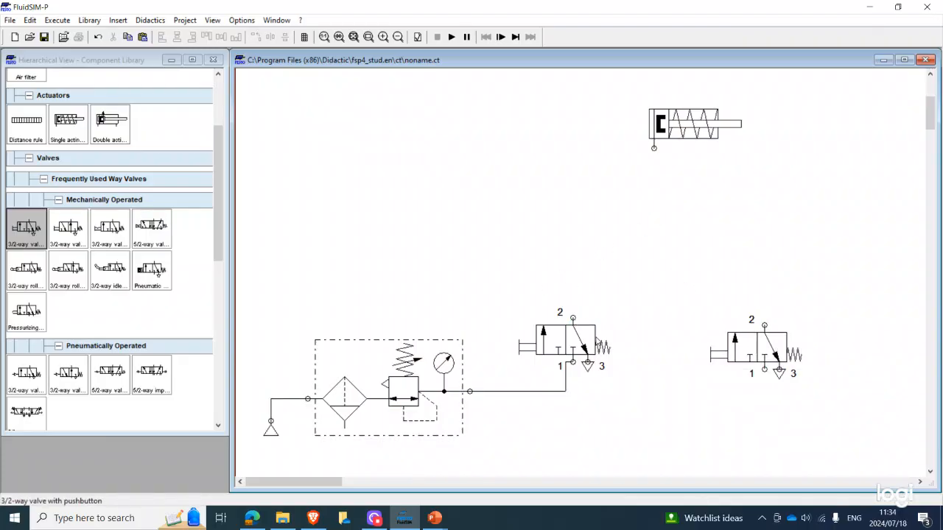
pyautogui.click(573, 352)
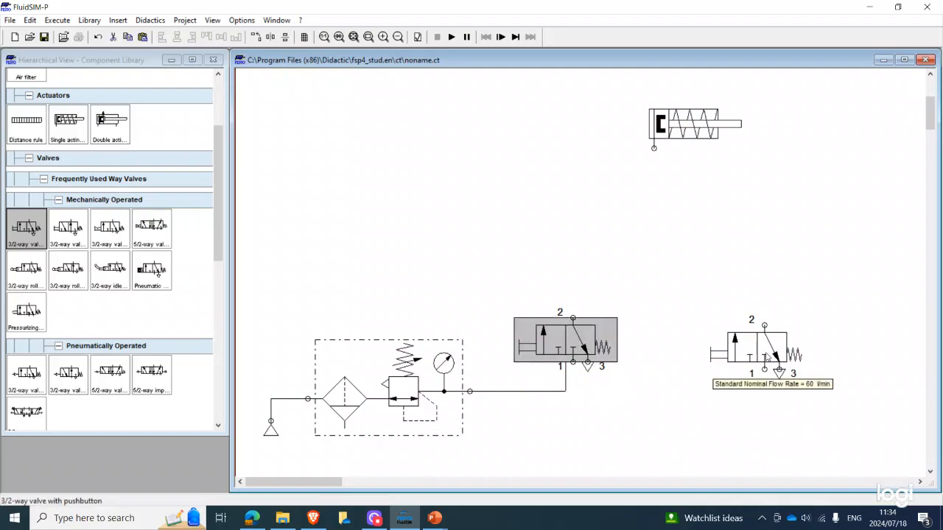
pyautogui.click(763, 355)
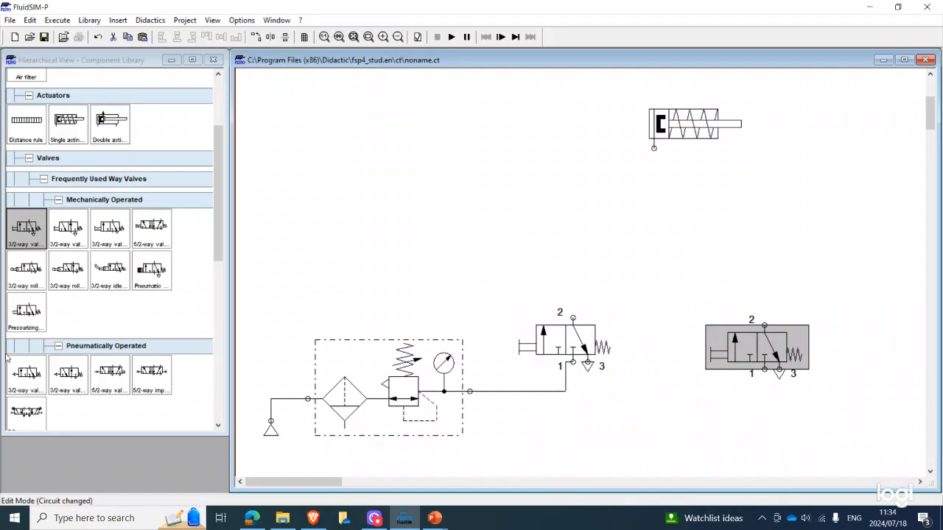
# Add a shuttle valve centred below the cylinder port, between and above the two 3/2-way pushbutton valves
pyautogui.scroll(-5, 221, 357)
pyautogui.scroll(-2, 214, 361)
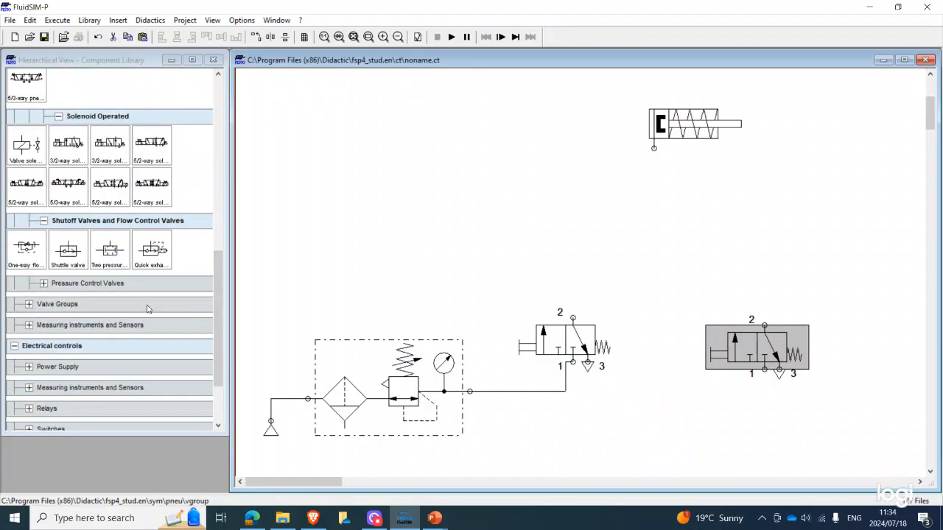
pyautogui.moveTo(83, 253); pyautogui.dragTo(662, 258)
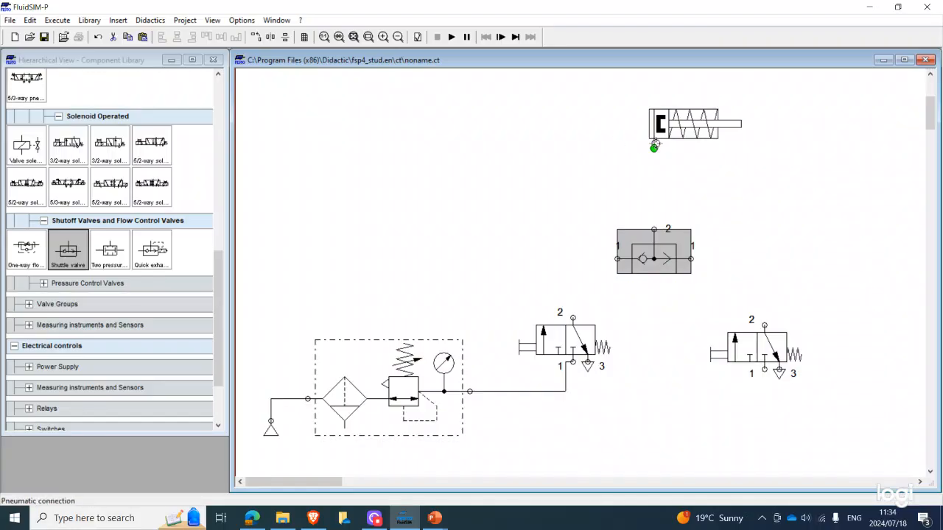
pyautogui.click(586, 351)
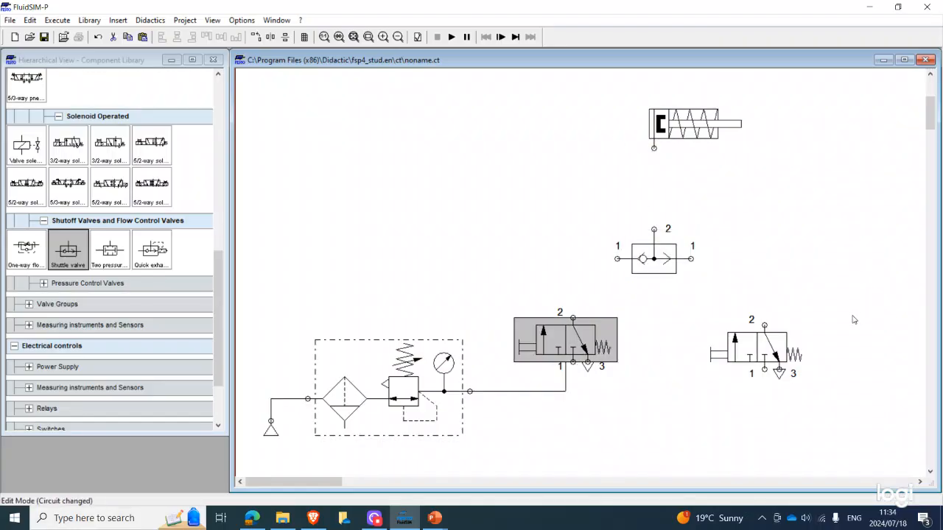
pyautogui.click(772, 345)
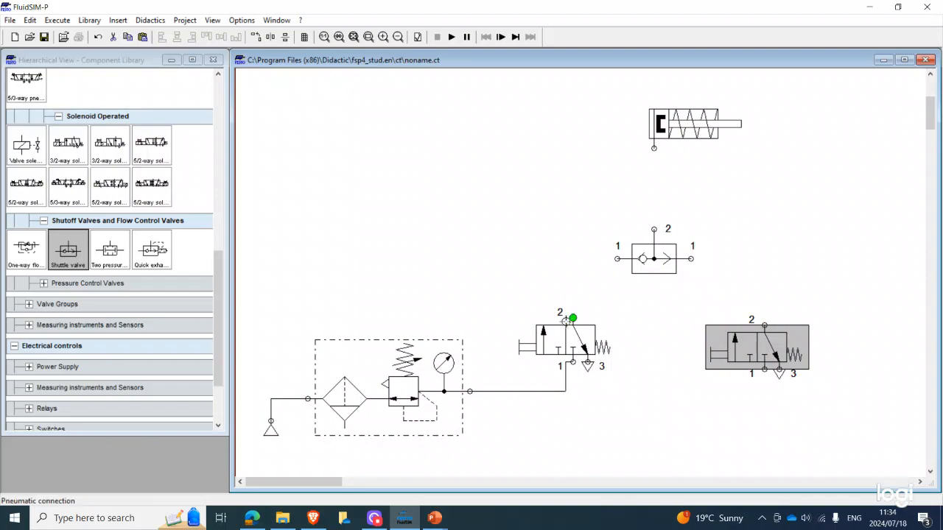
# Connect port 2 of both 3/2-way valves to the shuttle valve's inlets and its outlet to the cylinder, and try starting the simulation
pyautogui.moveTo(565, 321); pyautogui.dragTo(617, 258)
pyautogui.moveTo(764, 325)
pyautogui.mouseDown()
pyautogui.moveTo(751, 298)
pyautogui.moveTo(689, 258)
pyautogui.mouseUp()
pyautogui.moveTo(653, 229); pyautogui.dragTo(653, 147)
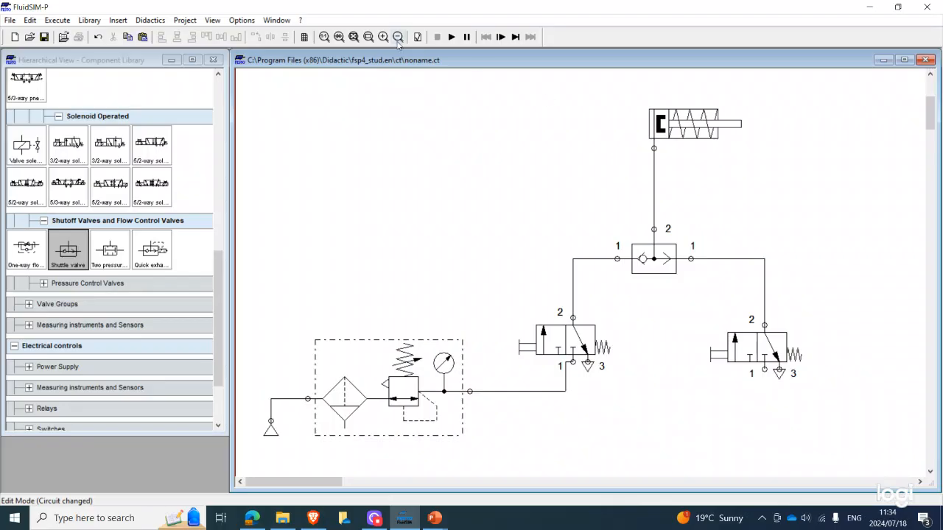
pyautogui.click(451, 37)
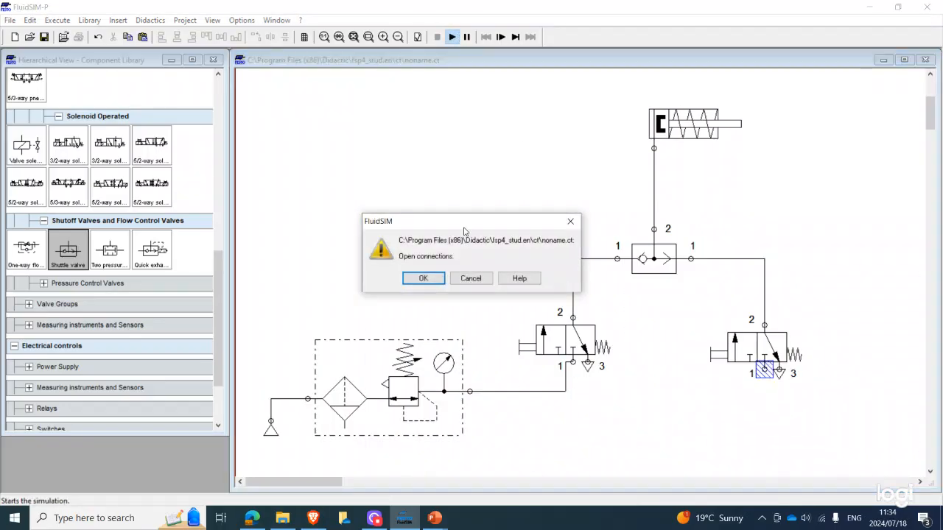
pyautogui.click(470, 279)
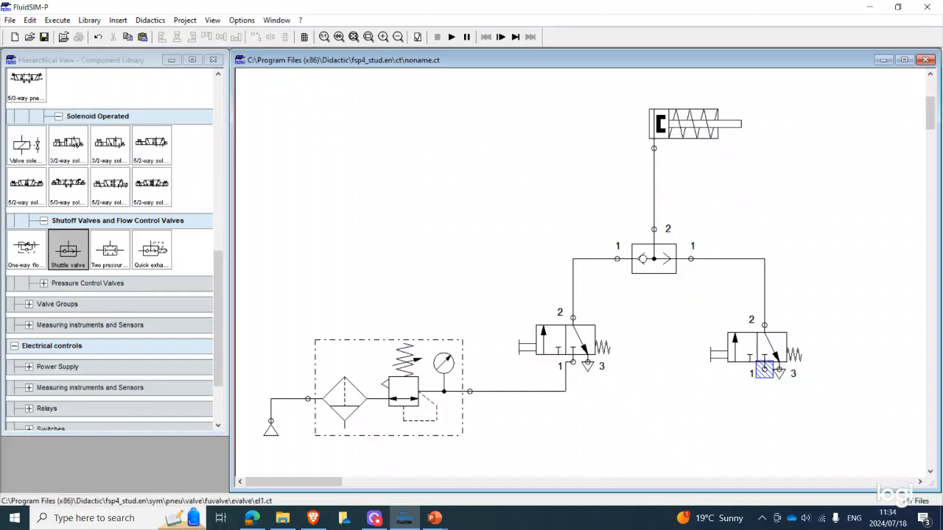
# Add a second compressed air supply and a second air service unit below the 3/2-way valves
pyautogui.scroll(3, 46, 156)
pyautogui.scroll(5, 42, 159)
pyautogui.moveTo(30, 164); pyautogui.dragTo(611, 442)
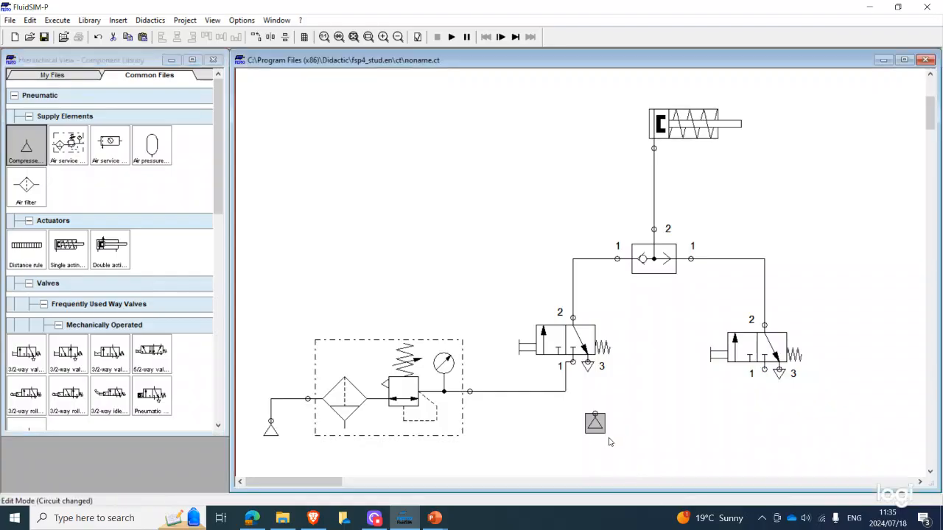
pyautogui.moveTo(67, 145); pyautogui.dragTo(798, 450)
# Arrange the second air supply and service unit, and connect supply, service unit and port 1 of the right 3/2-way valve
pyautogui.scroll(-2, 769, 444)
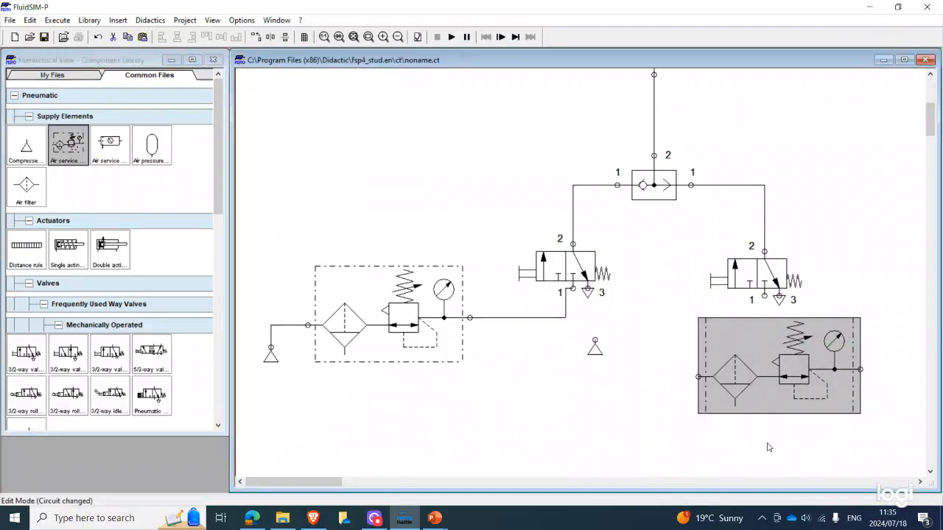
pyautogui.moveTo(595, 349); pyautogui.dragTo(595, 389)
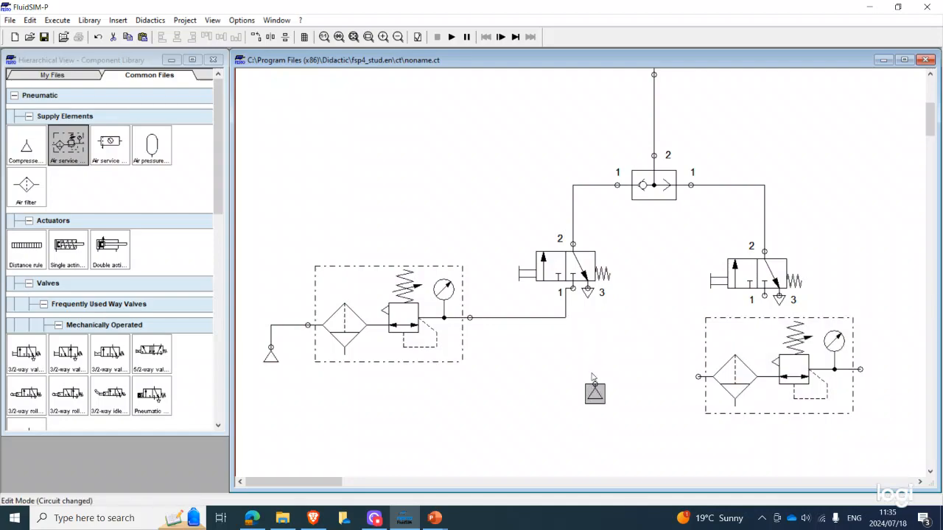
pyautogui.moveTo(692, 378); pyautogui.dragTo(595, 385)
pyautogui.click(780, 378)
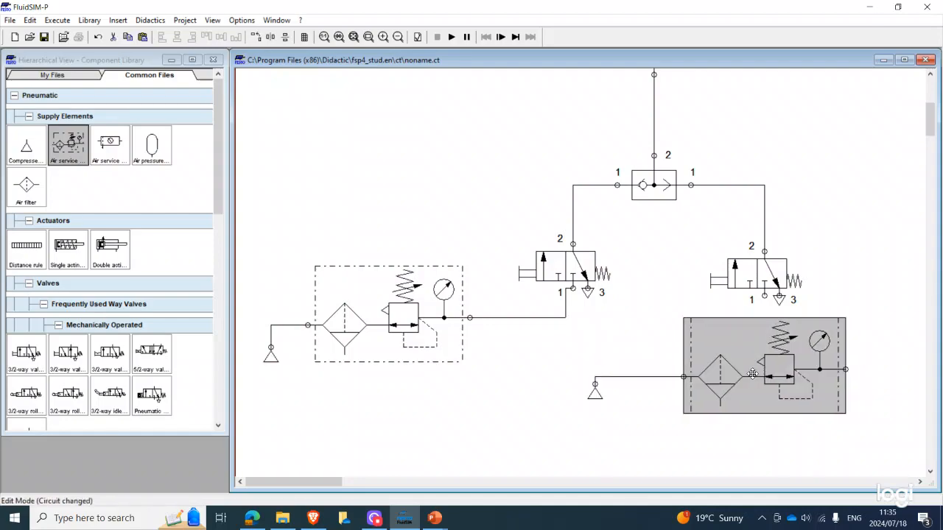
pyautogui.moveTo(763, 374); pyautogui.dragTo(755, 418)
pyautogui.moveTo(583, 390); pyautogui.dragTo(483, 431)
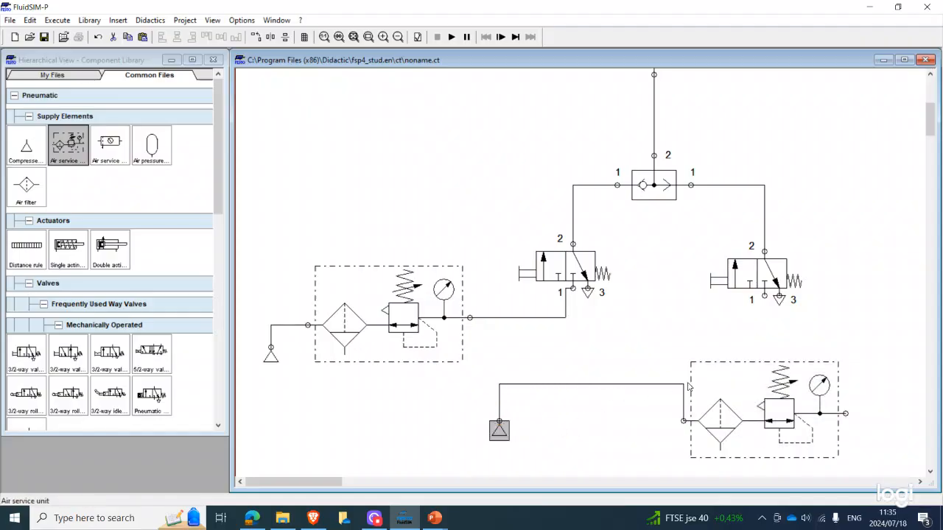
pyautogui.moveTo(683, 393); pyautogui.dragTo(528, 390)
pyautogui.moveTo(840, 391); pyautogui.dragTo(765, 295)
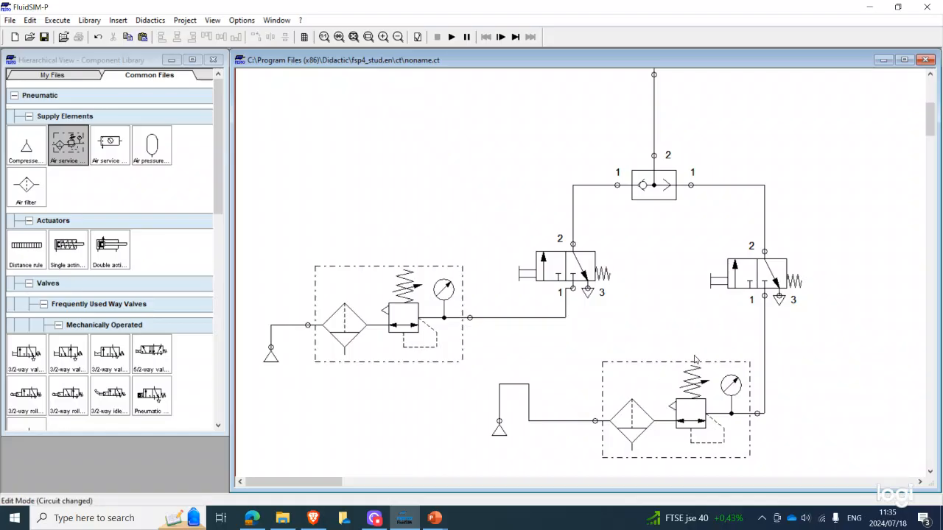
# Simulate the shuttle valve circuit, actuating each 3/2-way valve's pushbutton to observe the cylinder, and stop the simulation
pyautogui.scroll(2, 641, 331)
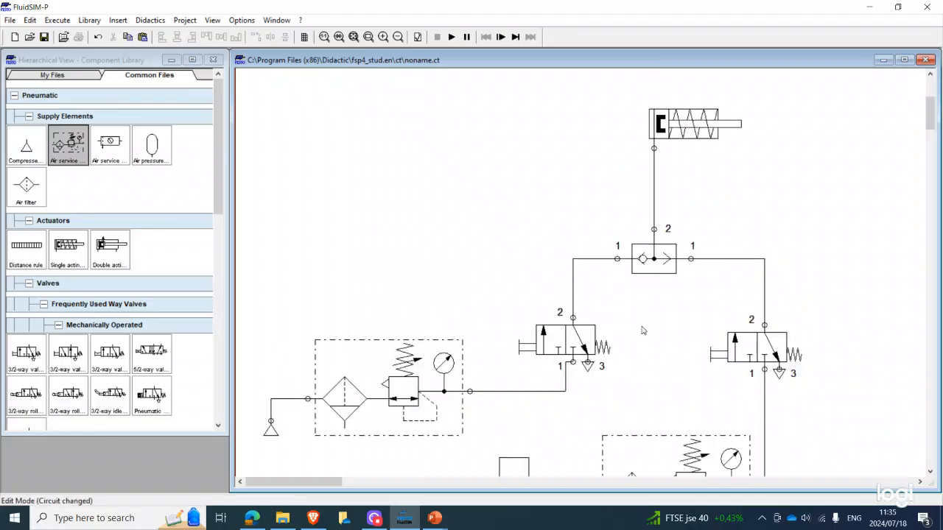
pyautogui.click(451, 37)
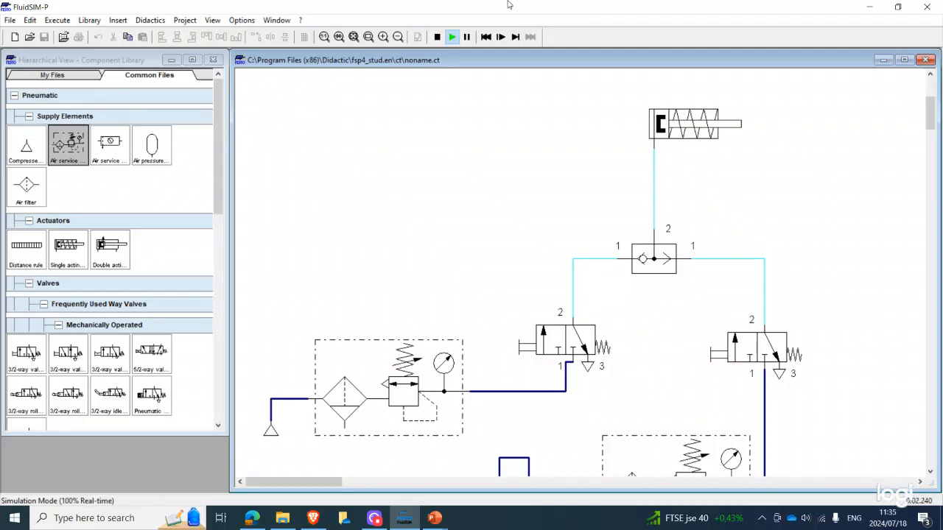
pyautogui.scroll(-5, 664, 430)
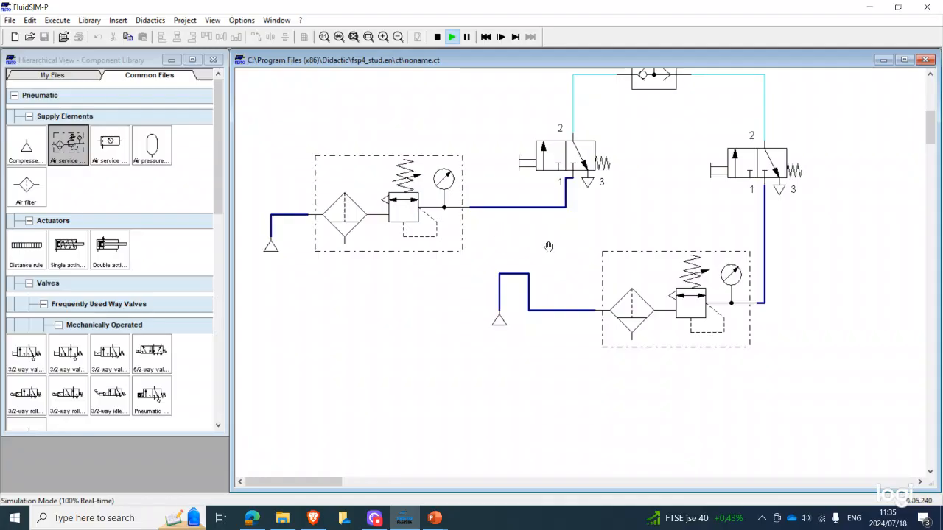
pyautogui.scroll(1, 545, 244)
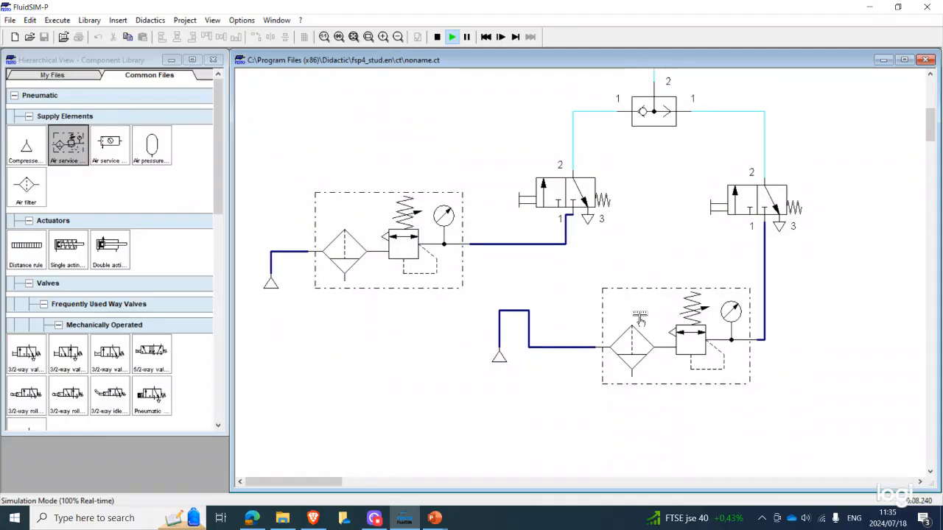
pyautogui.scroll(4, 637, 367)
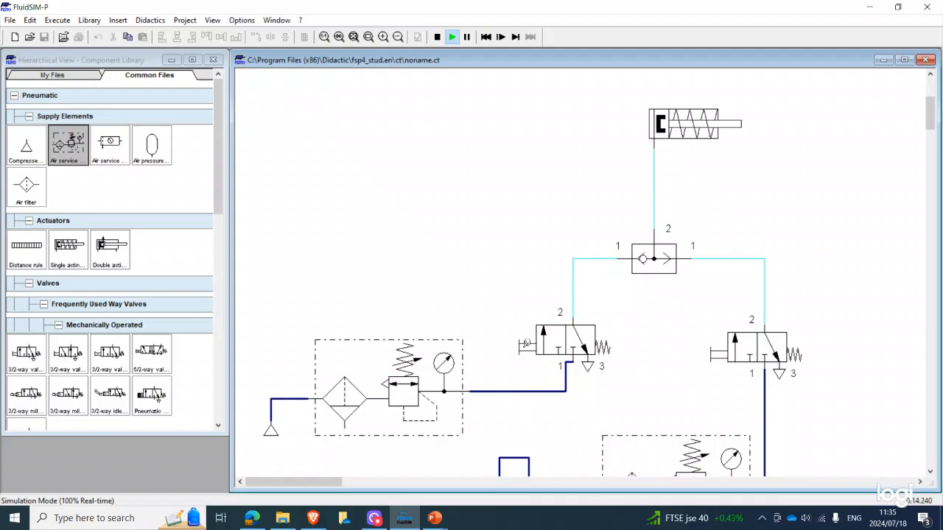
pyautogui.click(527, 335)
pyautogui.click(527, 335)
pyautogui.click(722, 352)
pyautogui.click(718, 346)
pyautogui.scroll(1, 714, 346)
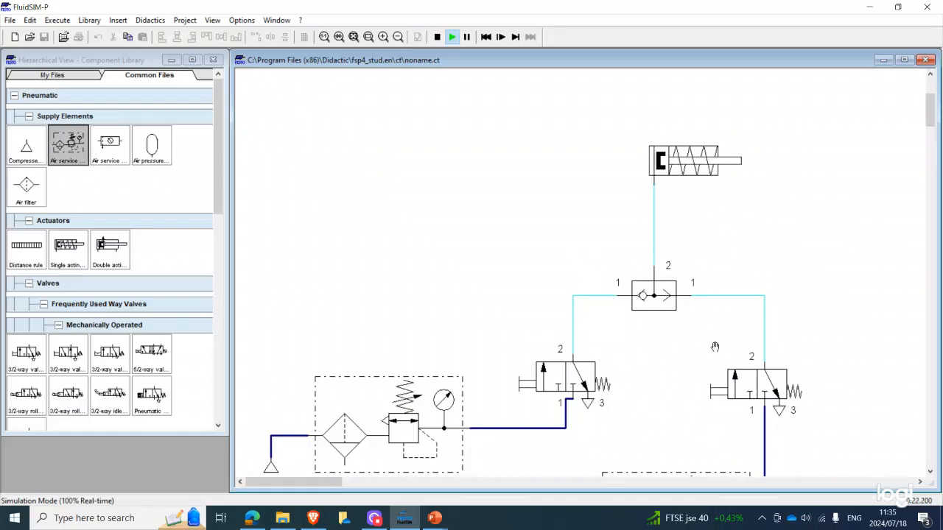
pyautogui.click(437, 36)
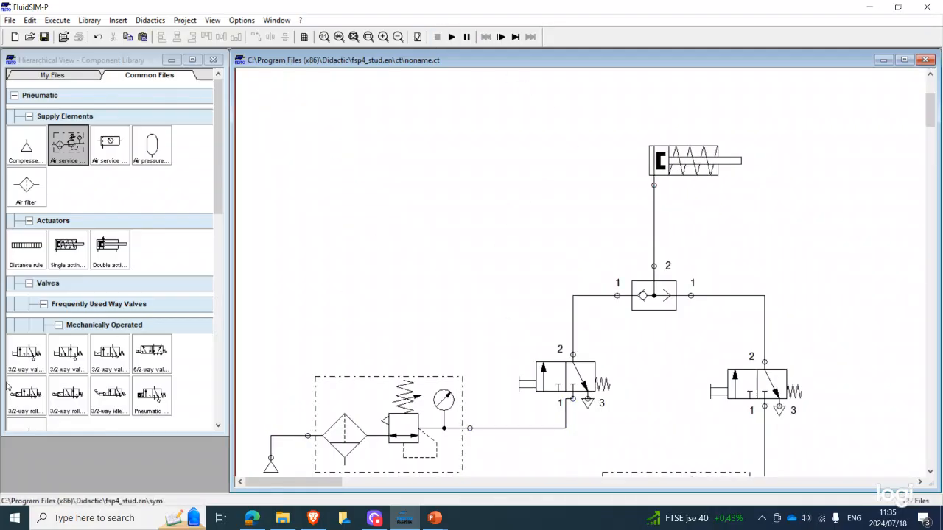
# Add a two pressure valve to the left of the cylinder, above the left 3/2-way valve
pyautogui.scroll(-5, 103, 296)
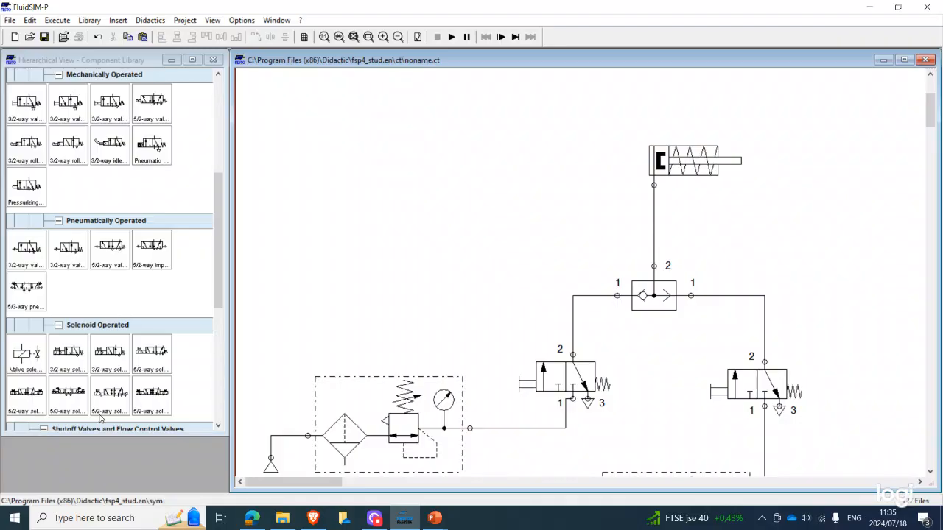
pyautogui.scroll(-3, 79, 266)
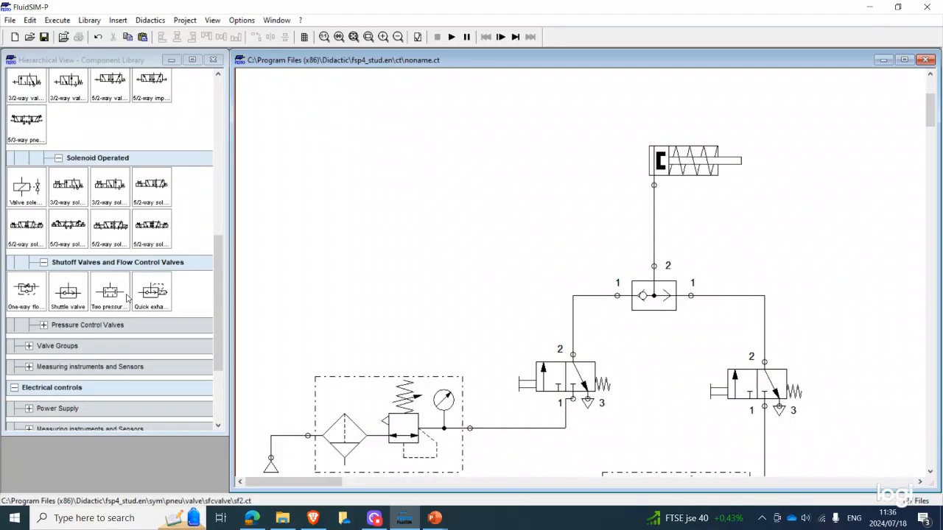
pyautogui.click(118, 299)
pyautogui.moveTo(118, 298); pyautogui.dragTo(487, 231)
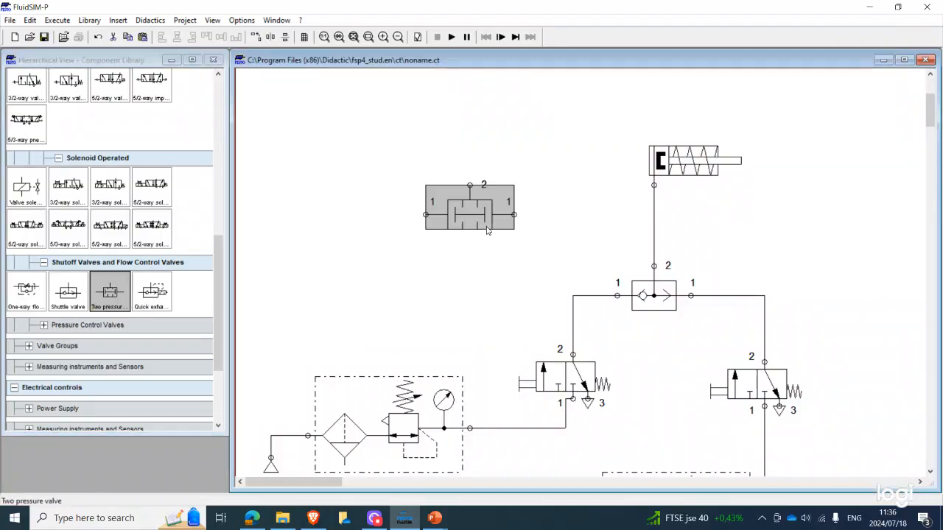
pyautogui.click(444, 267)
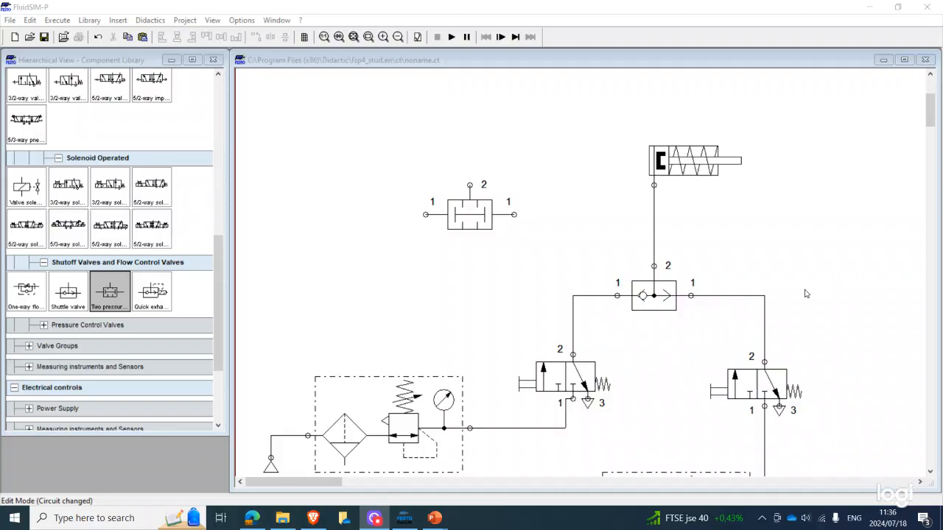
pyautogui.moveTo(477, 234); pyautogui.dragTo(530, 243)
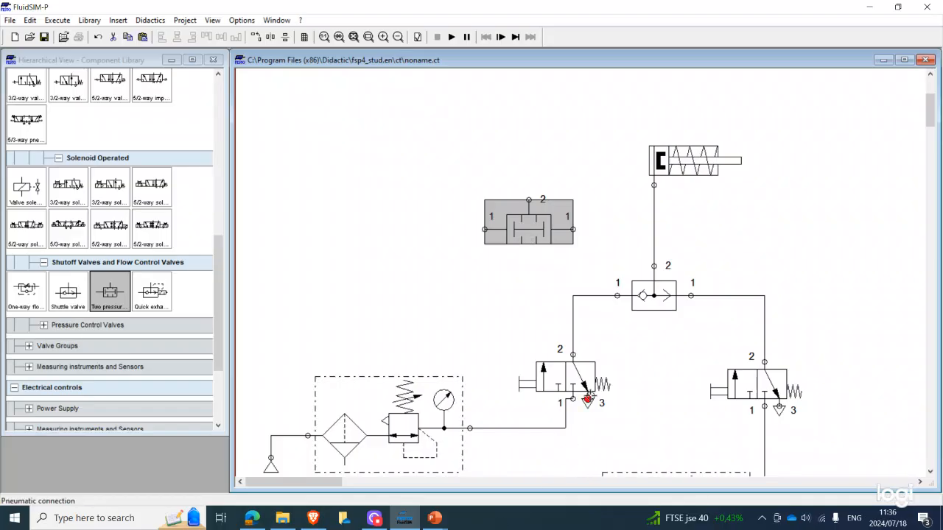
pyautogui.click(569, 370)
pyautogui.click(766, 385)
pyautogui.click(549, 387)
pyautogui.click(758, 384)
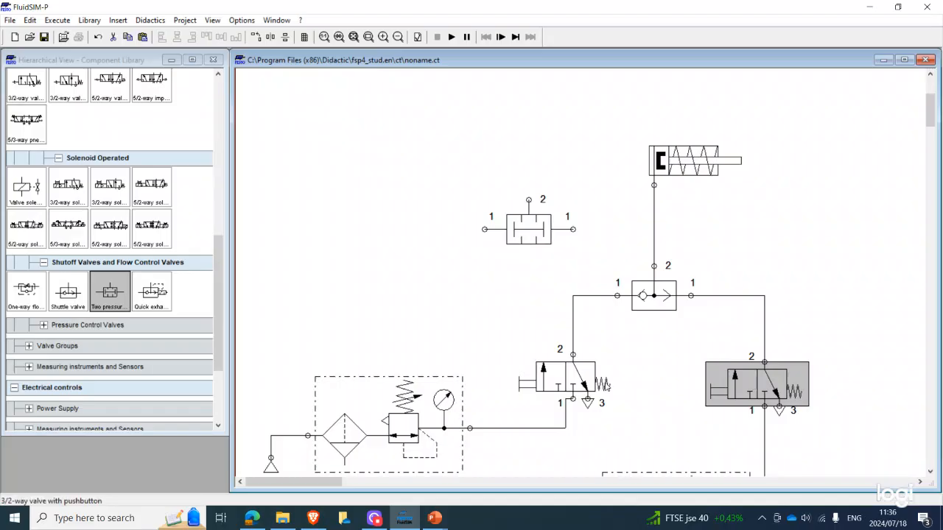
pyautogui.click(567, 381)
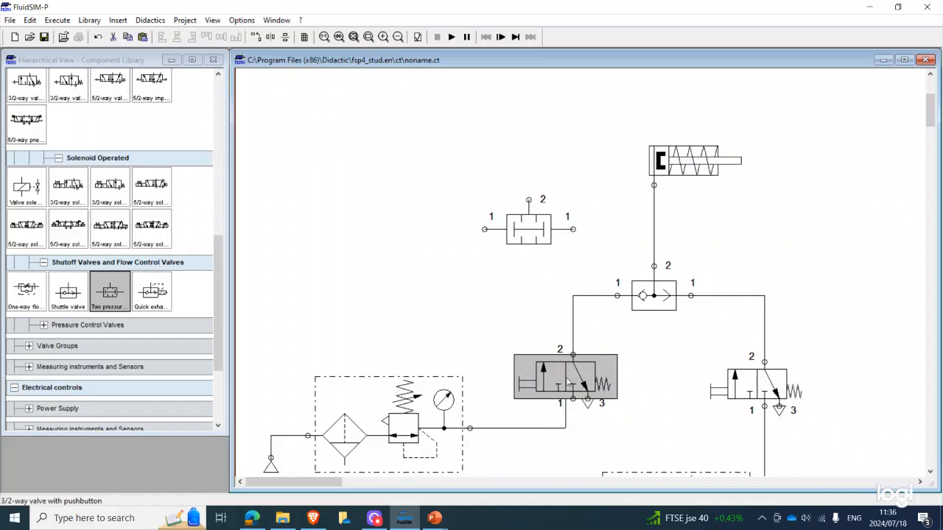
pyautogui.click(538, 335)
pyautogui.moveTo(529, 228)
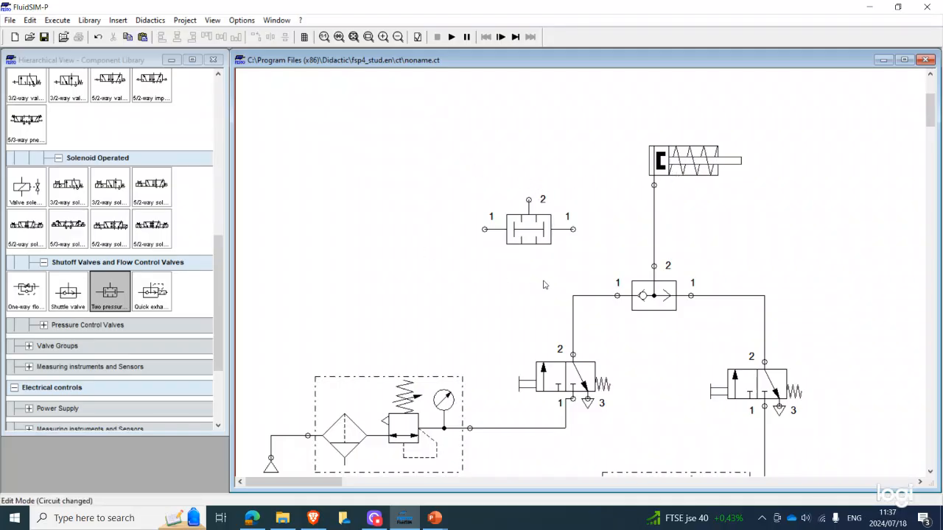
pyautogui.click(534, 236)
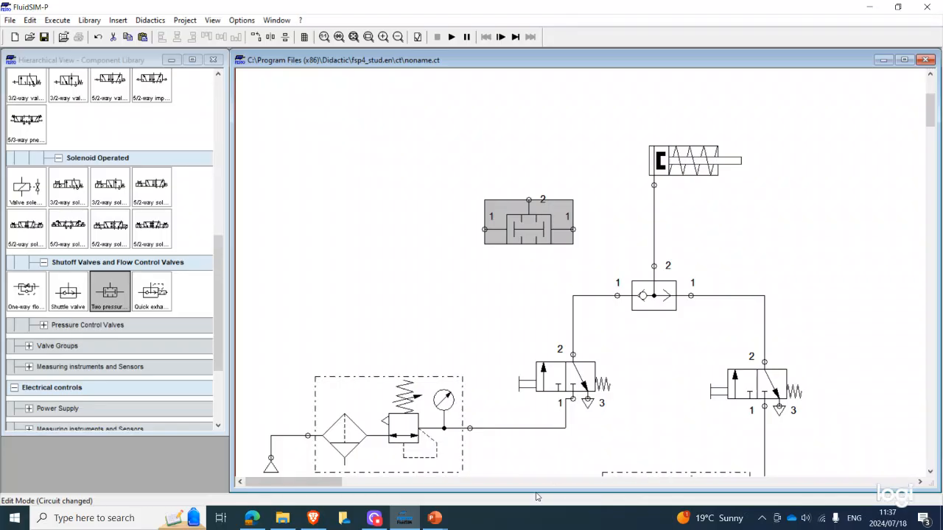
pyautogui.moveTo(414, 519)
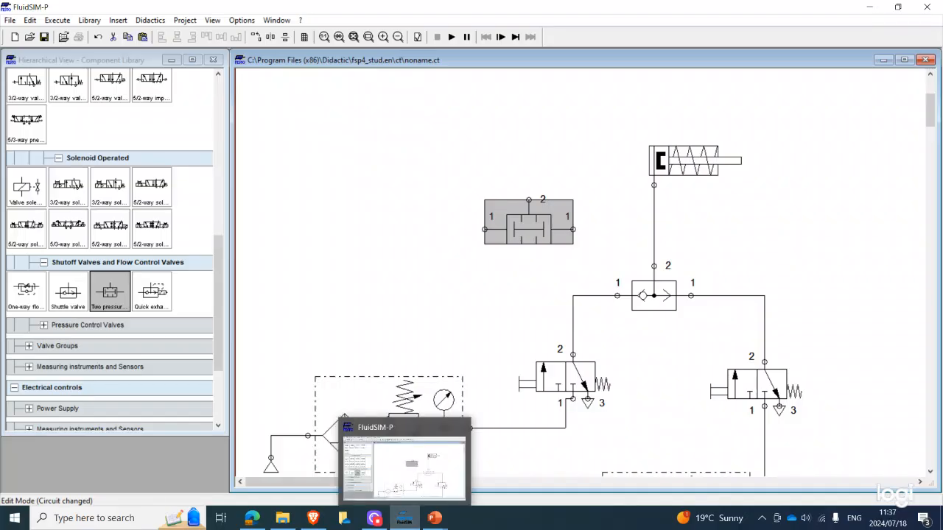